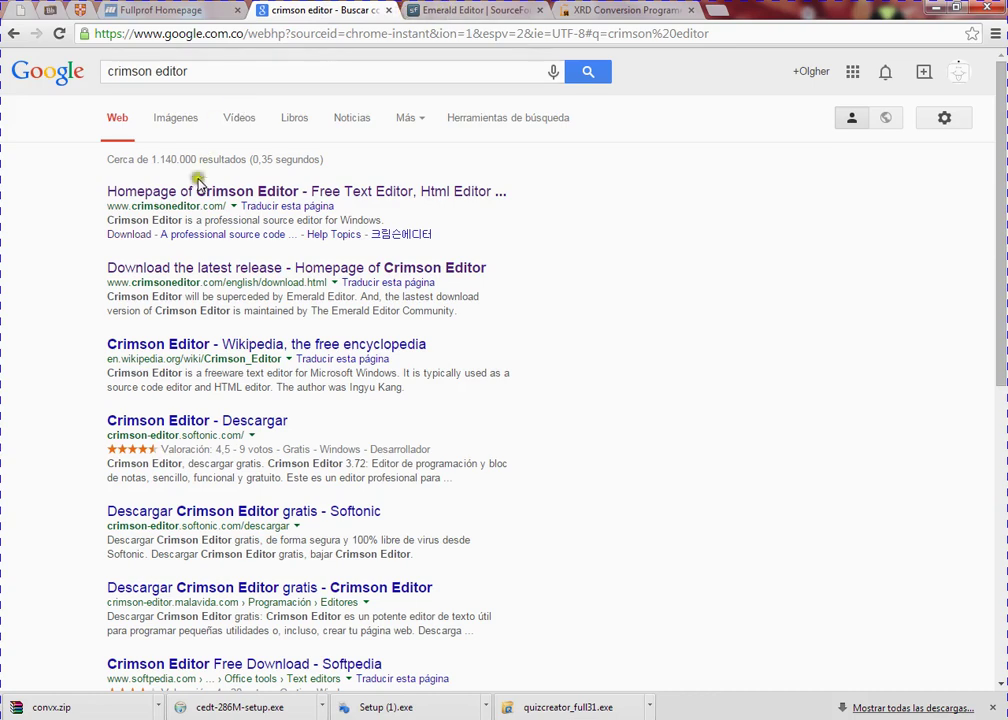
# Open the Crimson Editor homepage from the search results to view its download information.
pyautogui.click(199, 191)
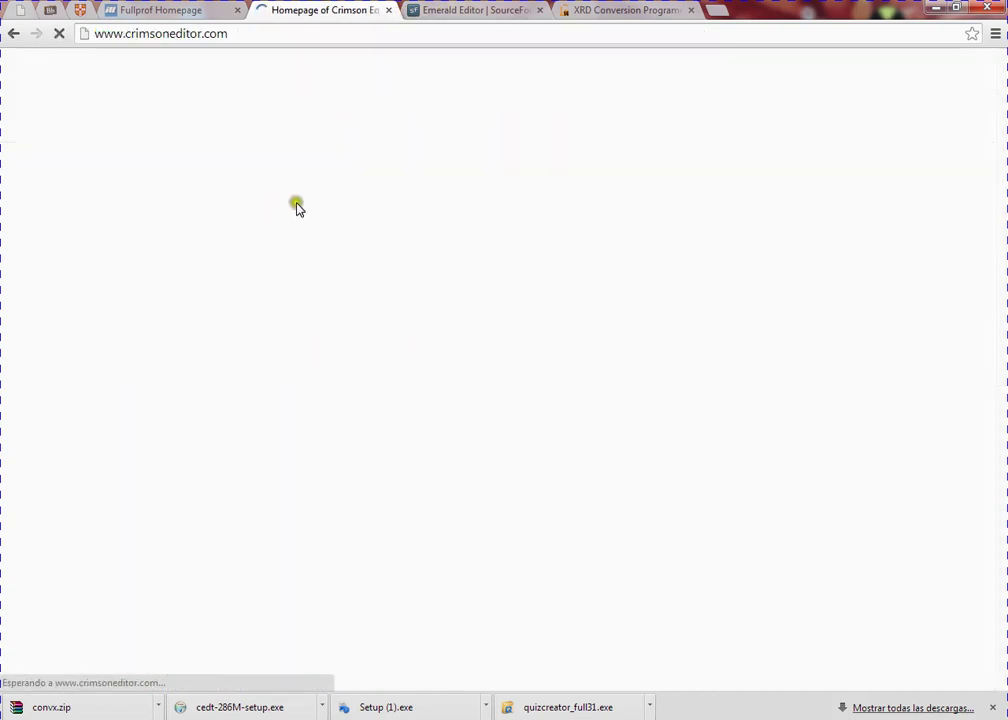
pyautogui.click(178, 230)
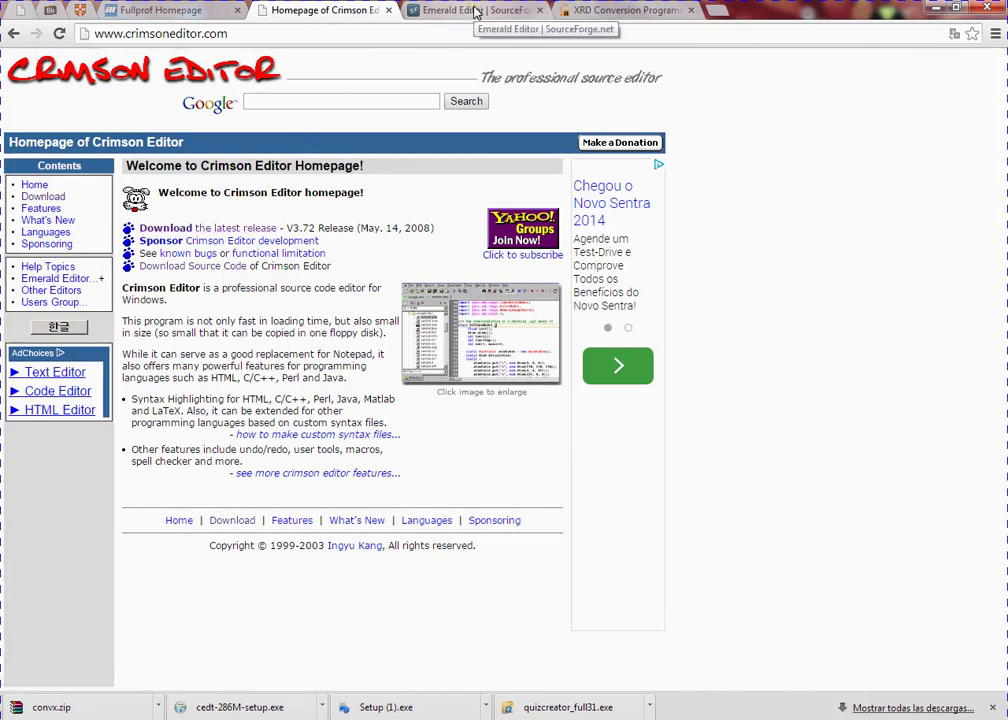
# Search the web for ConX in a new browser tab.
pyautogui.hotkey('ctrl', 't')
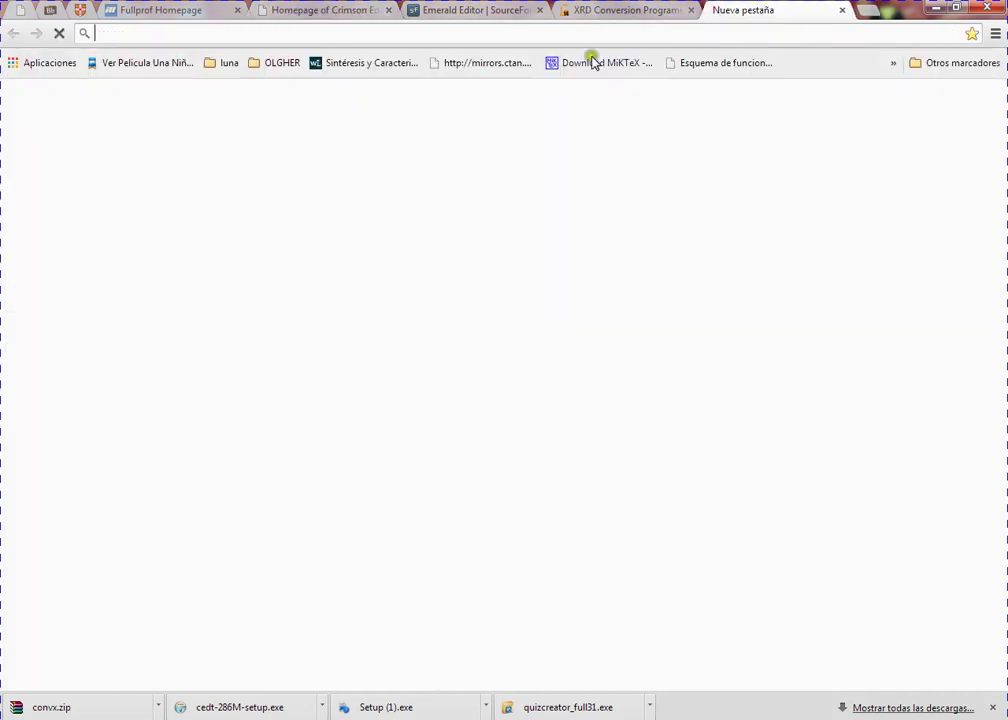
pyautogui.click(430, 302)
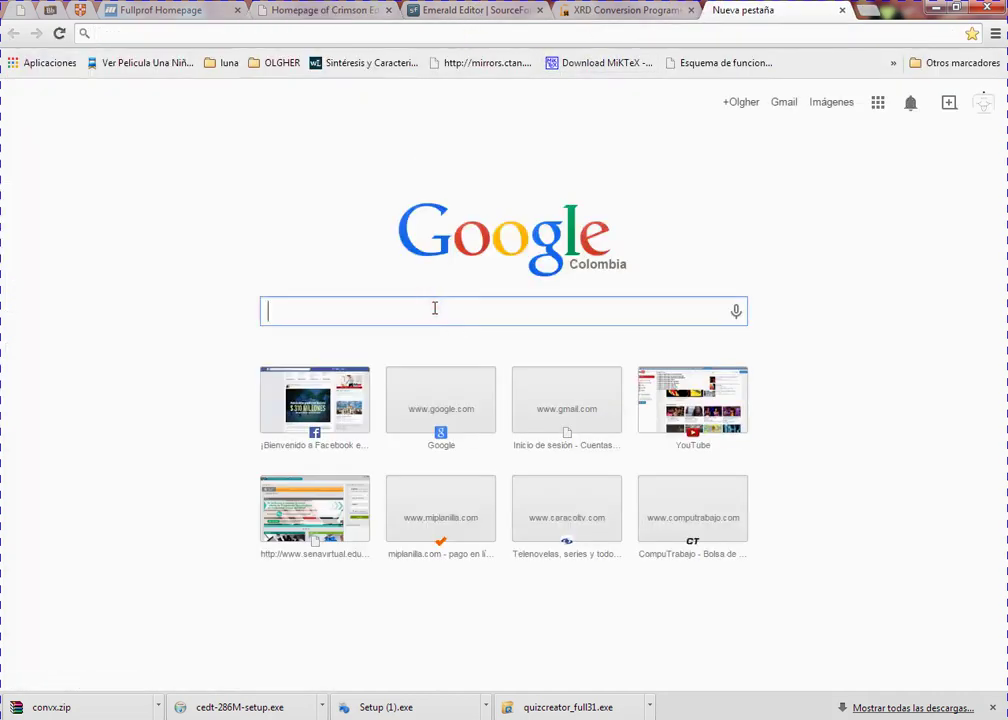
pyautogui.write('Conx')
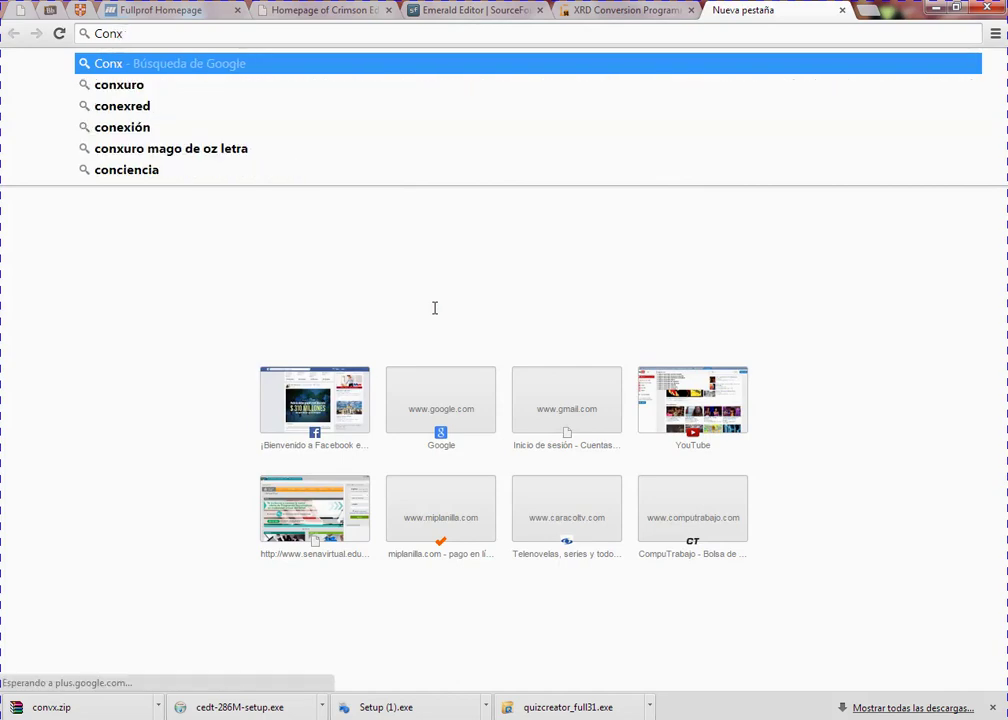
pyautogui.press('BackSpace')
pyautogui.write('X')
pyautogui.press('Return')
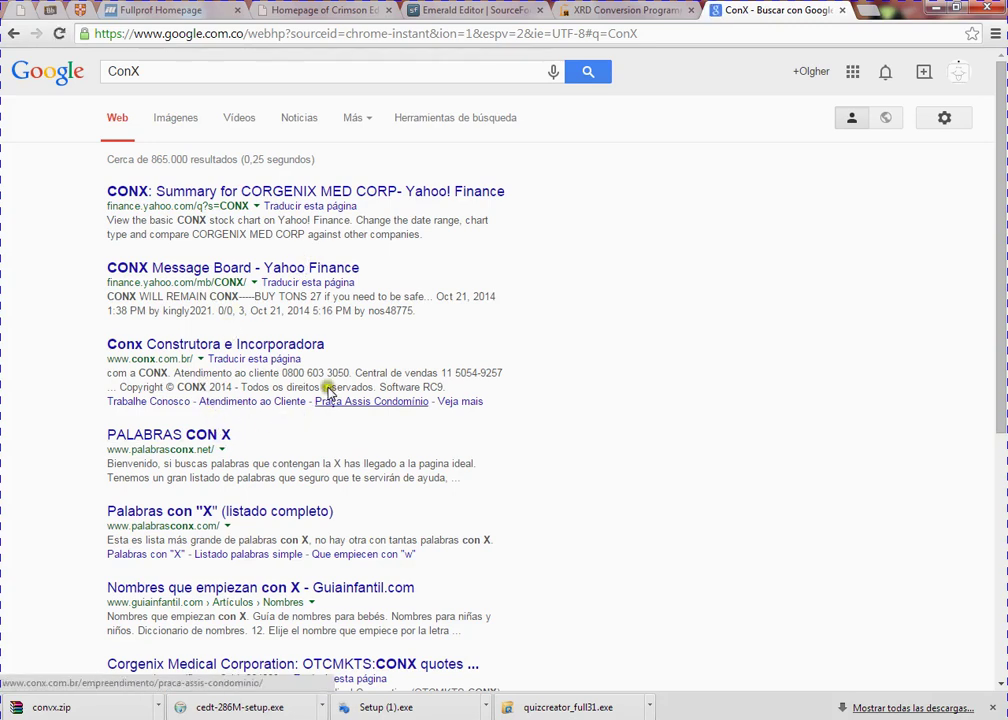
# Change the search to ConvX and open the XRD conversion program page that offers the ConvX download.
pyautogui.click(130, 71)
pyautogui.write('v')
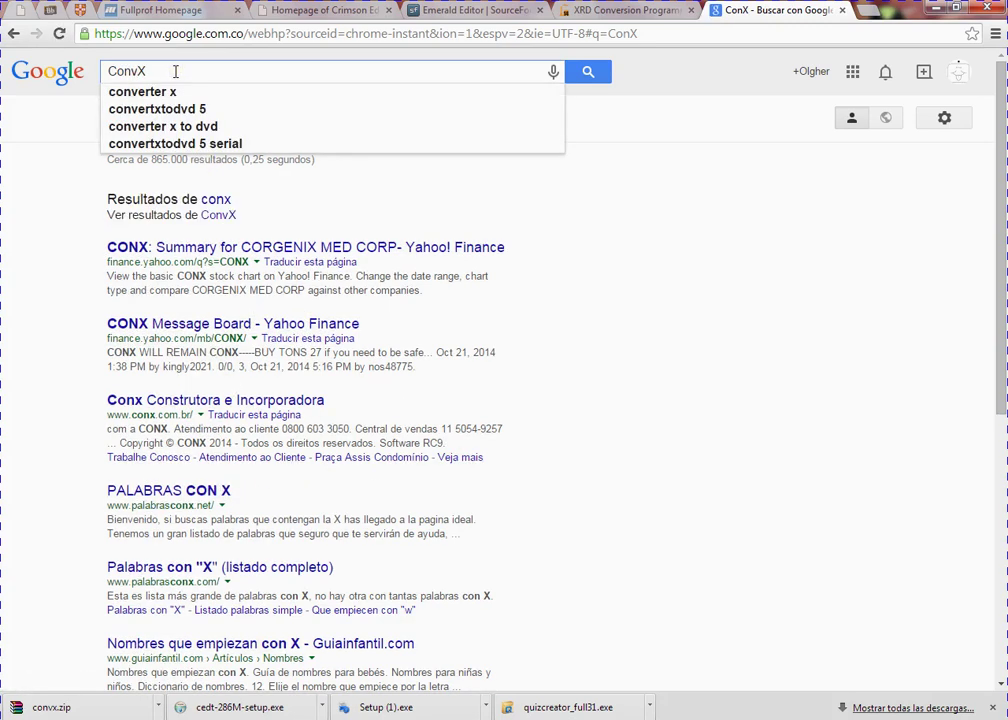
pyautogui.press('Return')
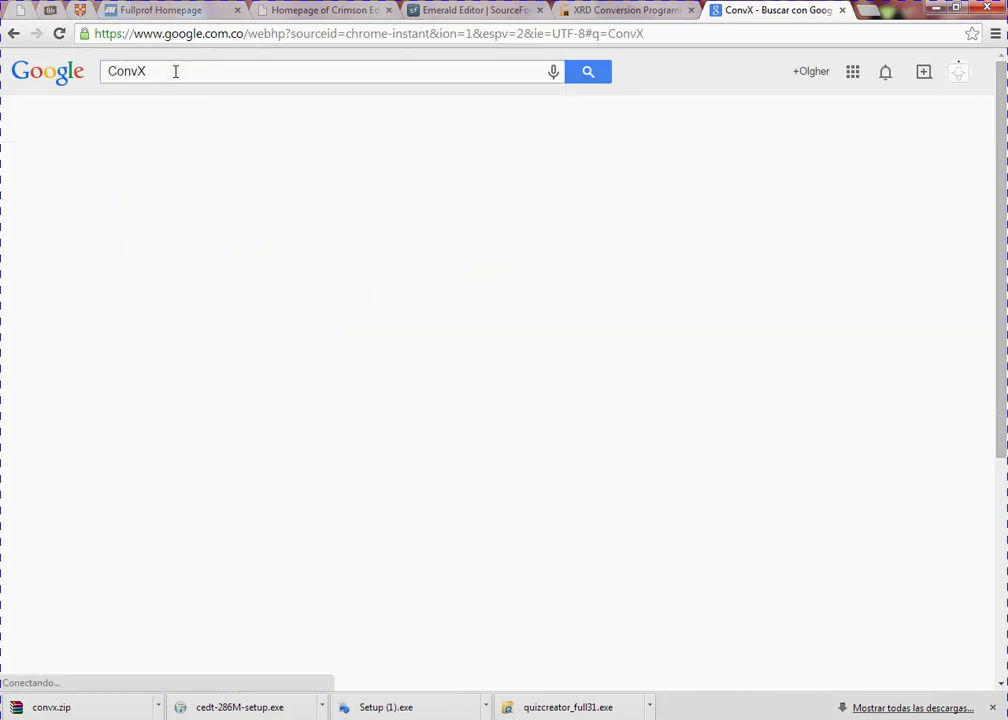
pyautogui.click(172, 191)
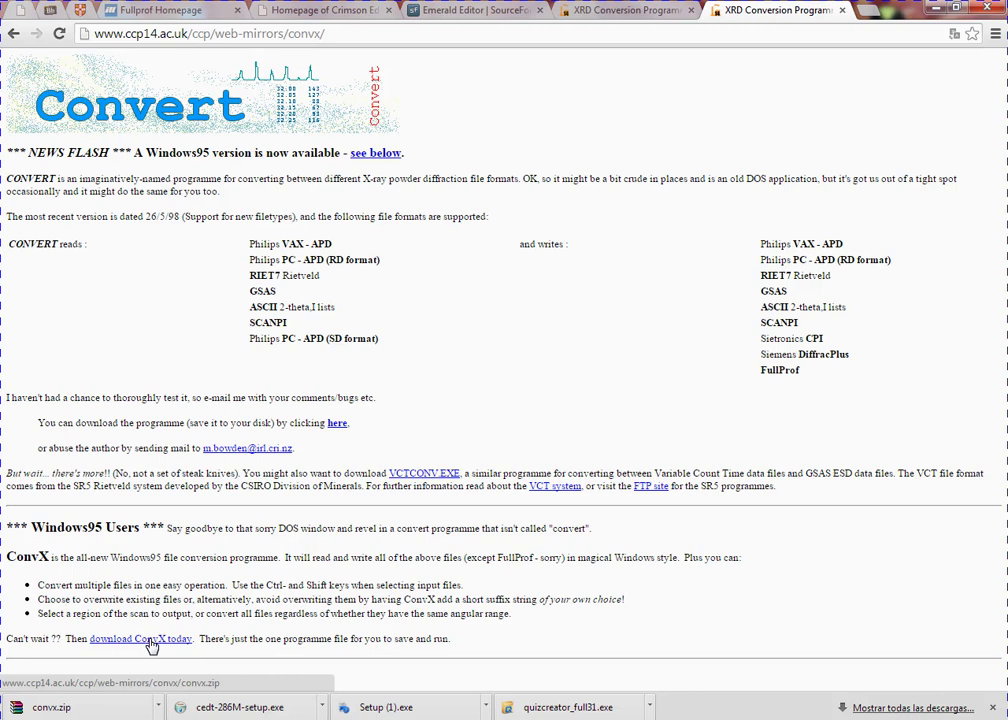
# Go to the desktop and launch the cedt-286M-setup installer, allowing it to run.
pyautogui.click(936, 8)
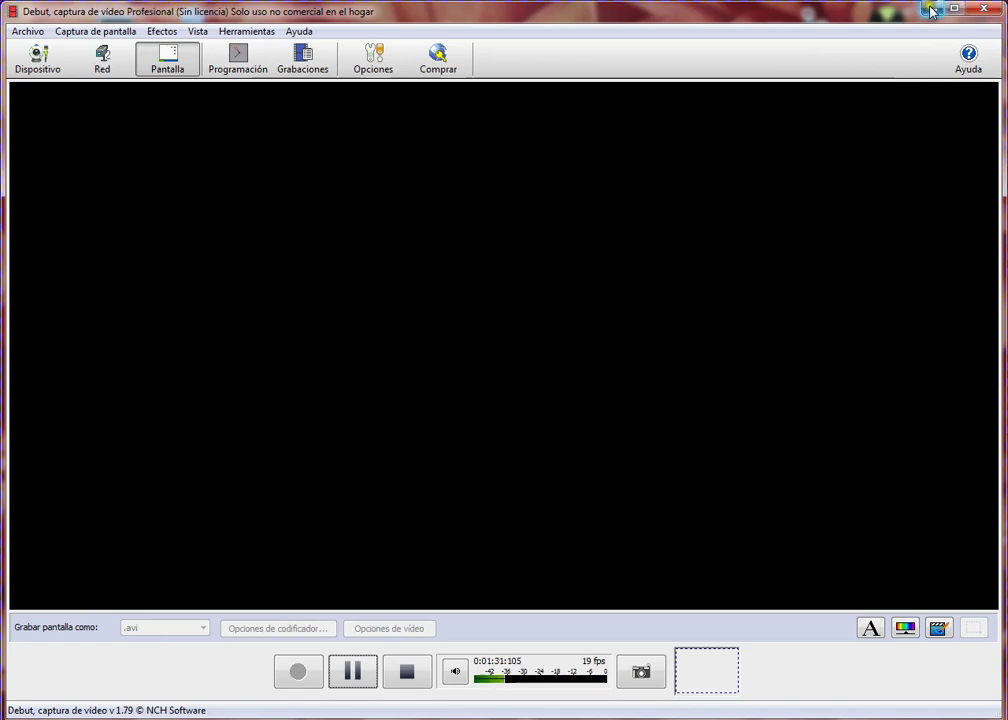
pyautogui.click(932, 8)
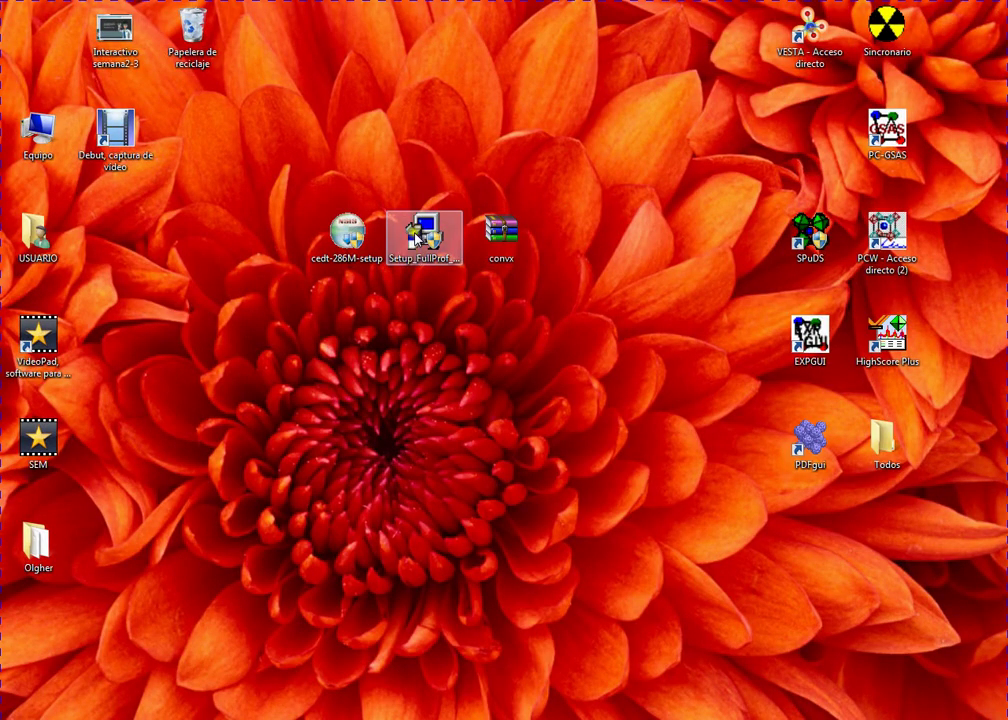
pyautogui.click(346, 241)
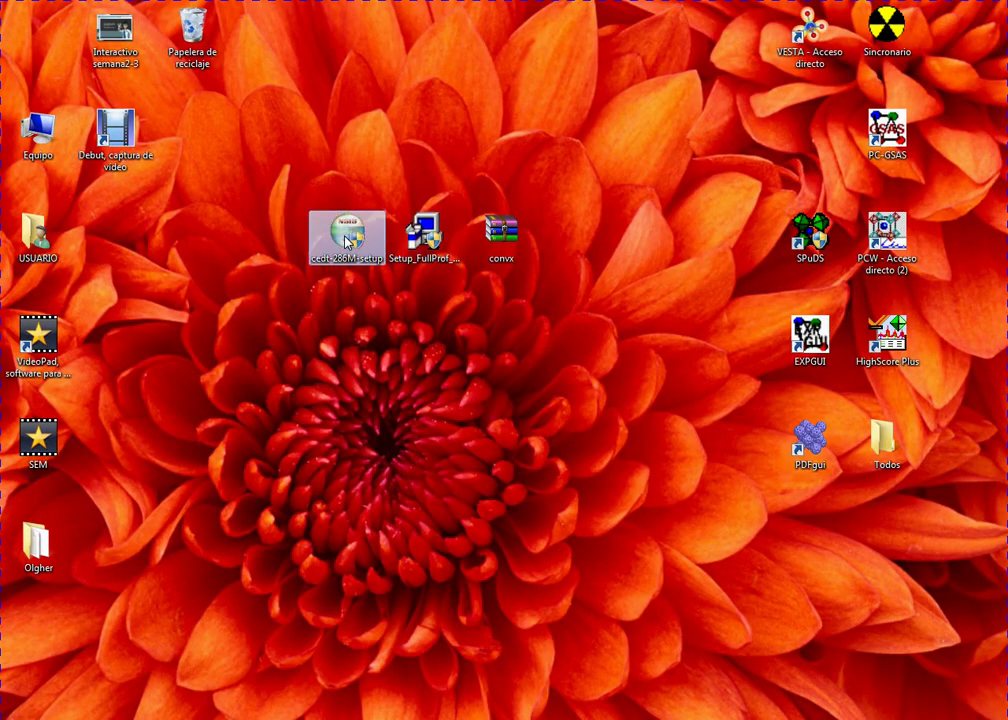
pyautogui.click(270, 185)
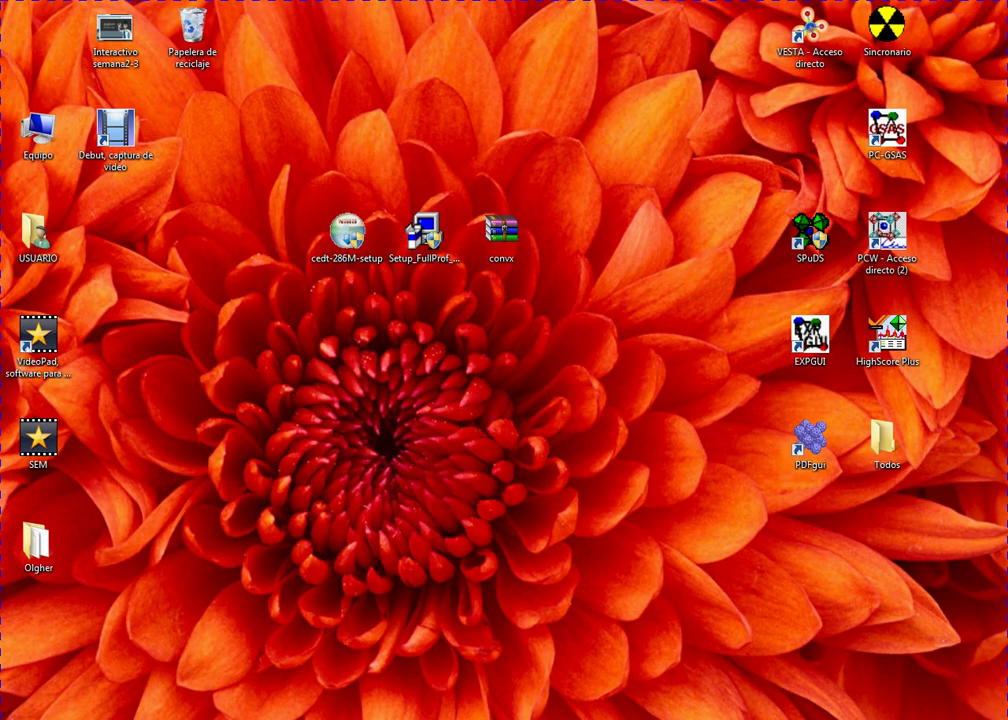
# Install Crimson Editor SVN286M, accepting the license agreement and keeping the default components, and close the finished wizard.
pyautogui.click(590, 493)
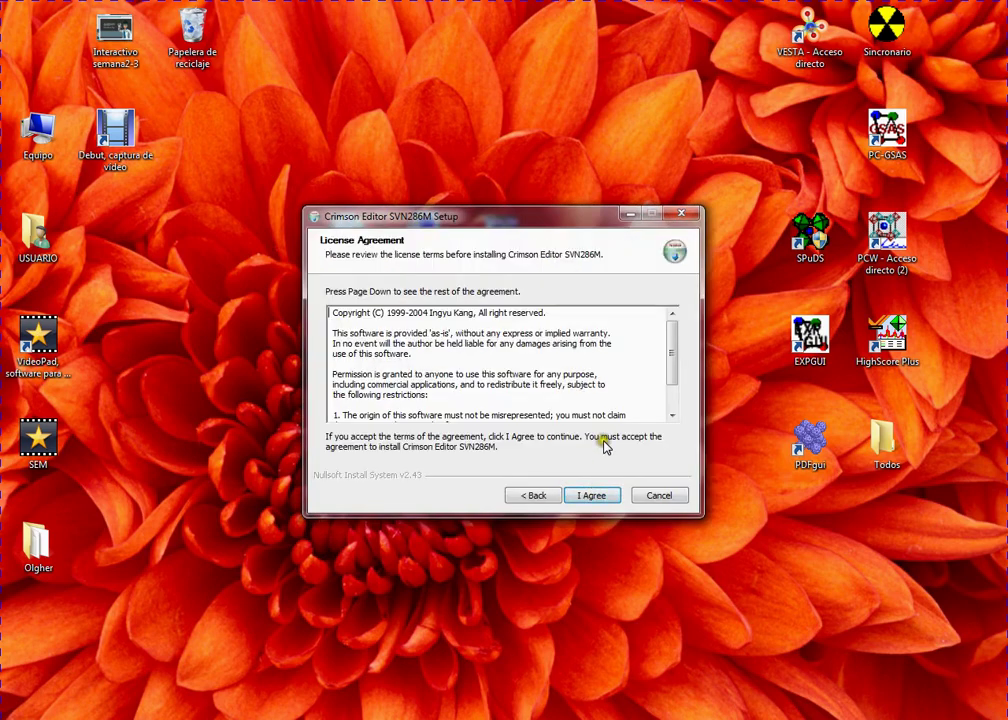
pyautogui.click(587, 497)
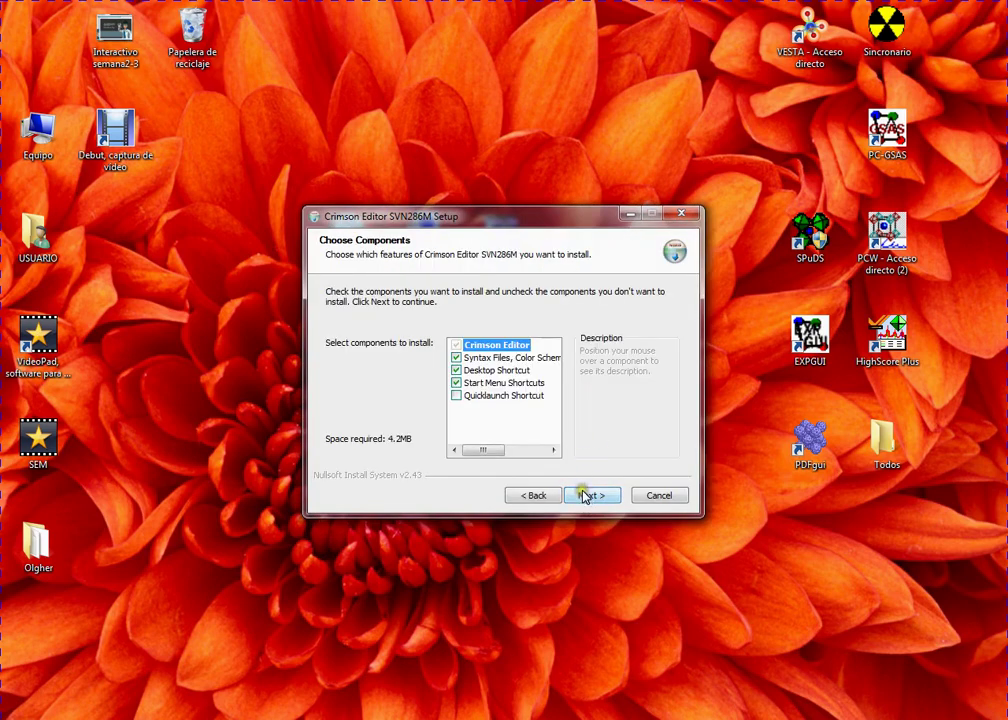
pyautogui.click(587, 497)
pyautogui.click(591, 499)
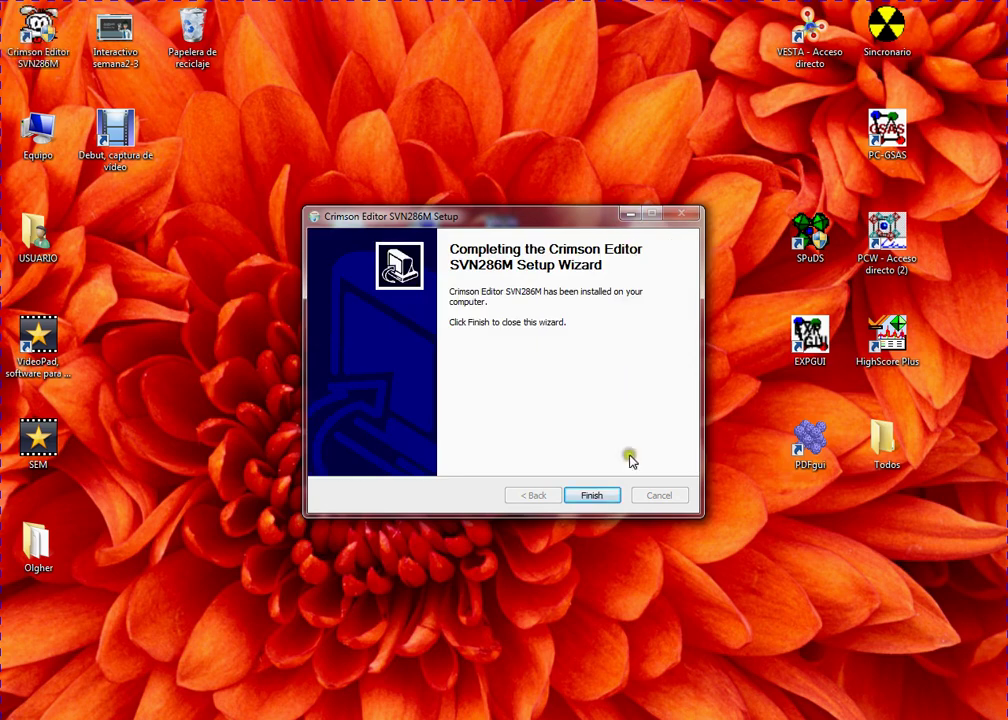
pyautogui.click(601, 496)
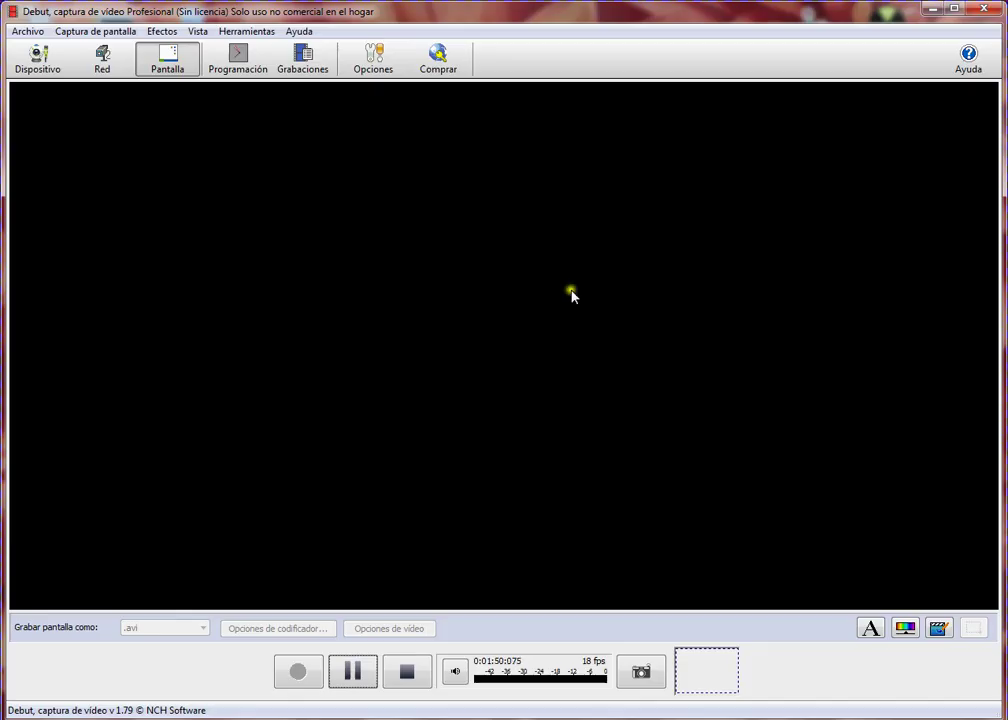
# Return to the desktop and launch the Setup_FullProf_Suite_May08 installer, allowing it to run.
pyautogui.click(934, 8)
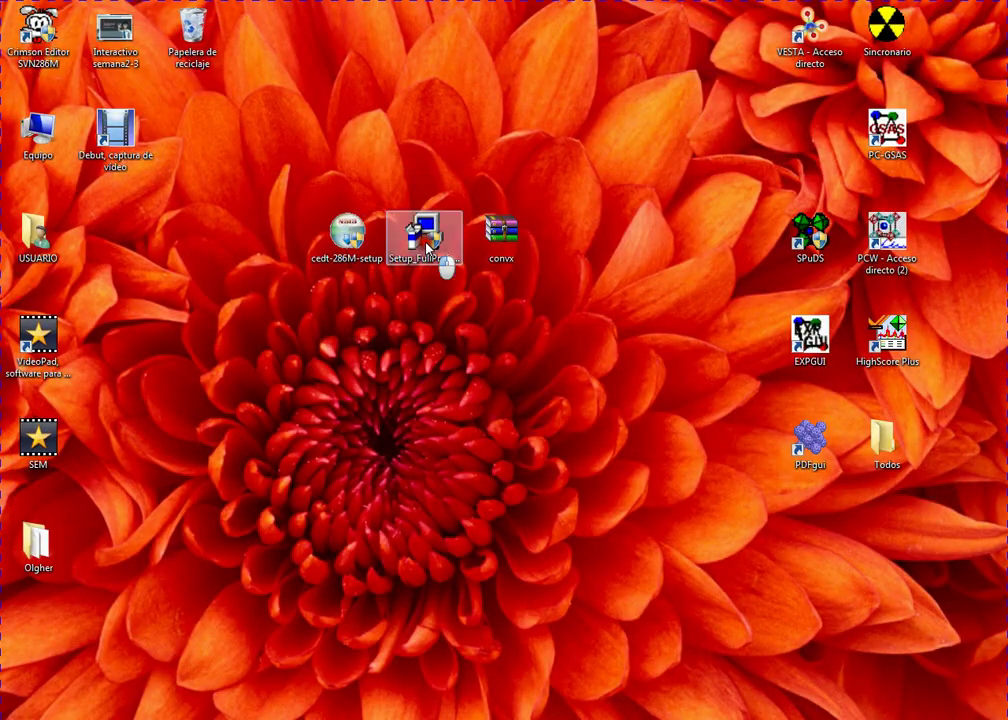
pyautogui.click(427, 240)
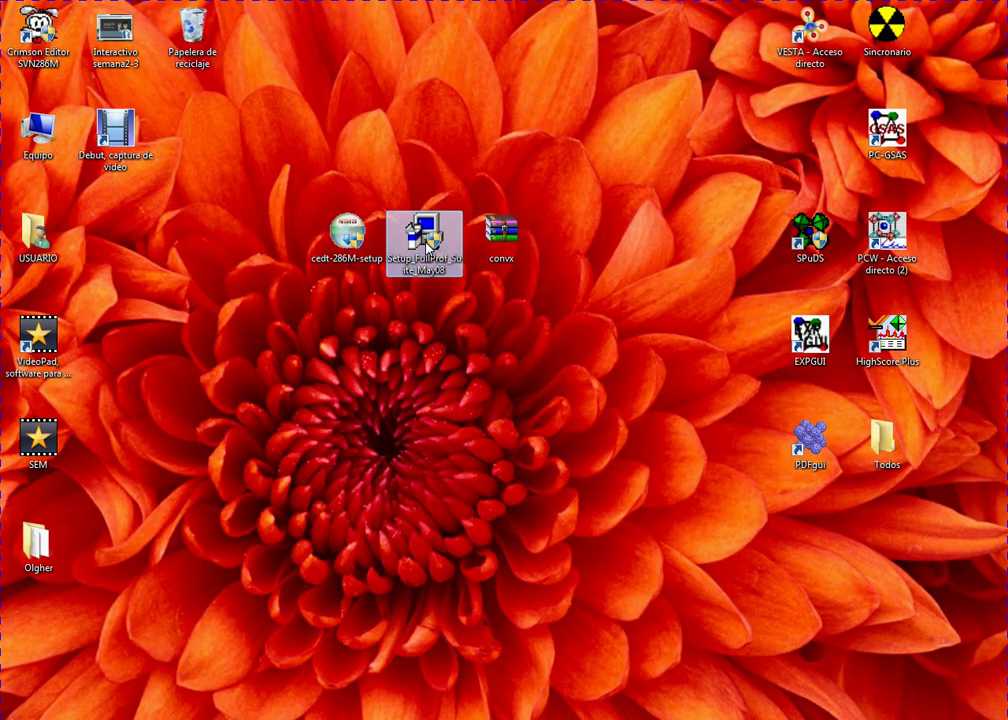
pyautogui.click(335, 190)
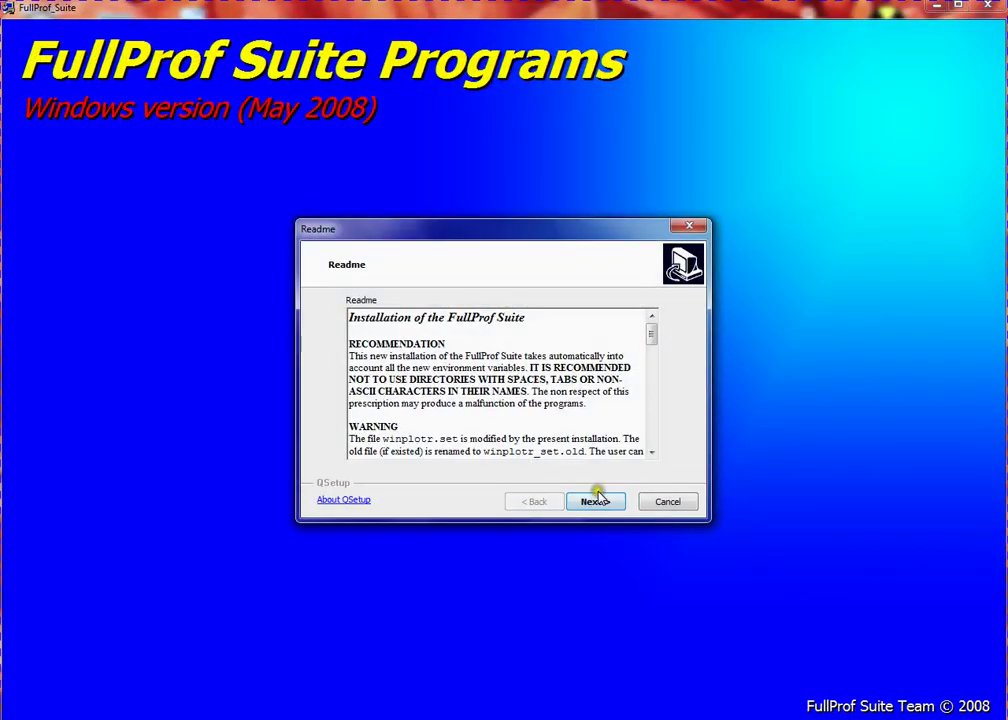
# Configure FullProf Suite with the Typical setup, destination C:\FullProf_Suite and file associations for .pcr and .prf.
pyautogui.click(597, 498)
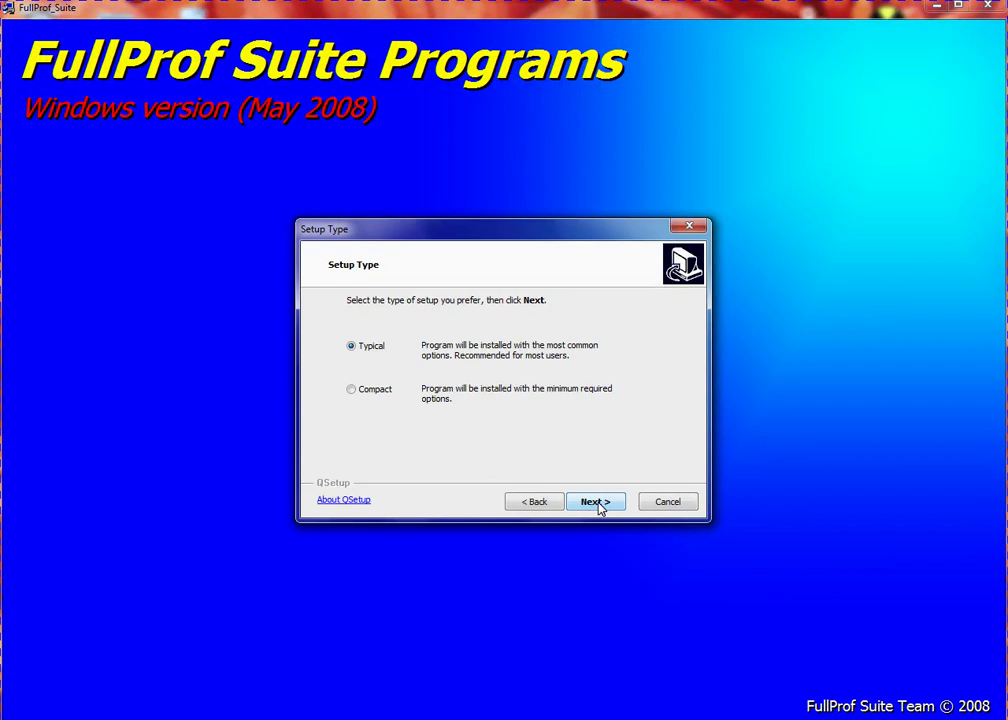
pyautogui.click(597, 502)
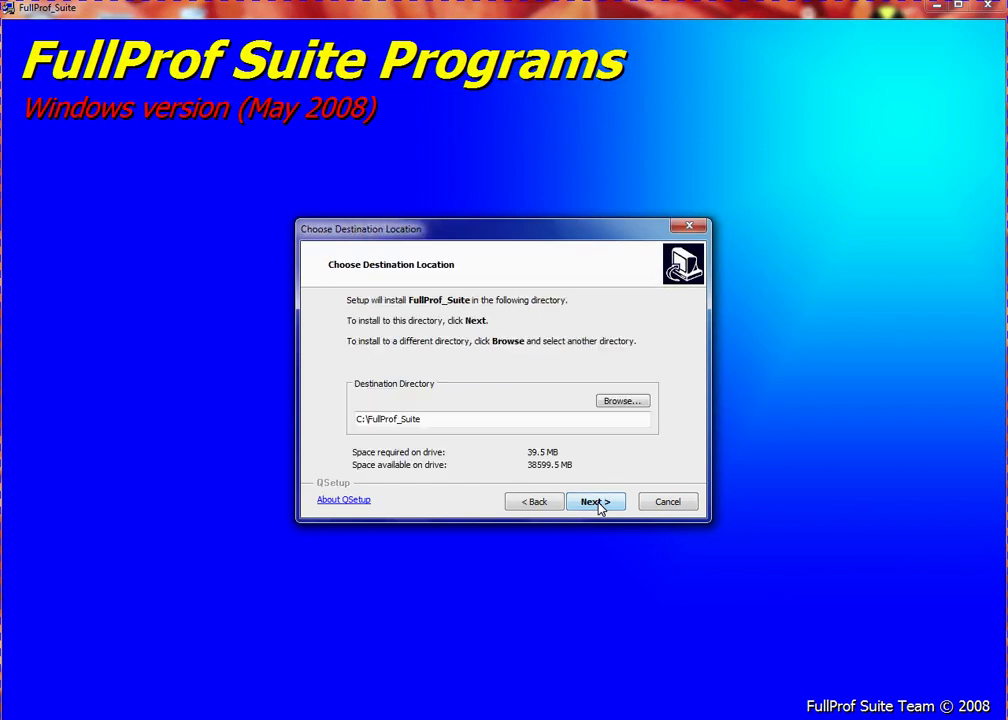
pyautogui.click(597, 502)
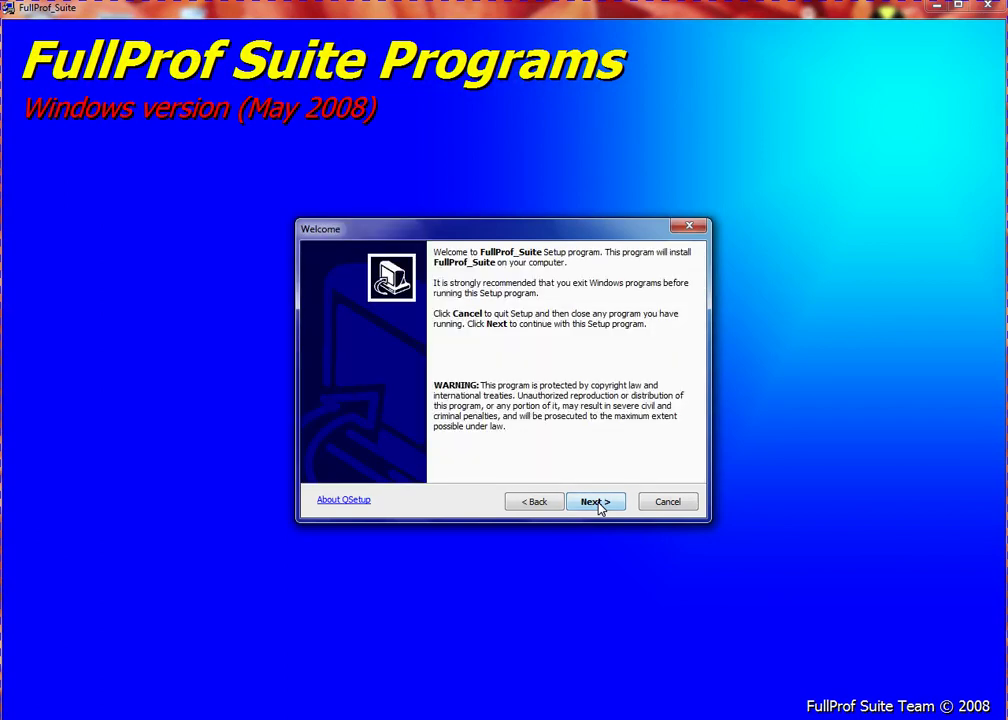
pyautogui.click(597, 502)
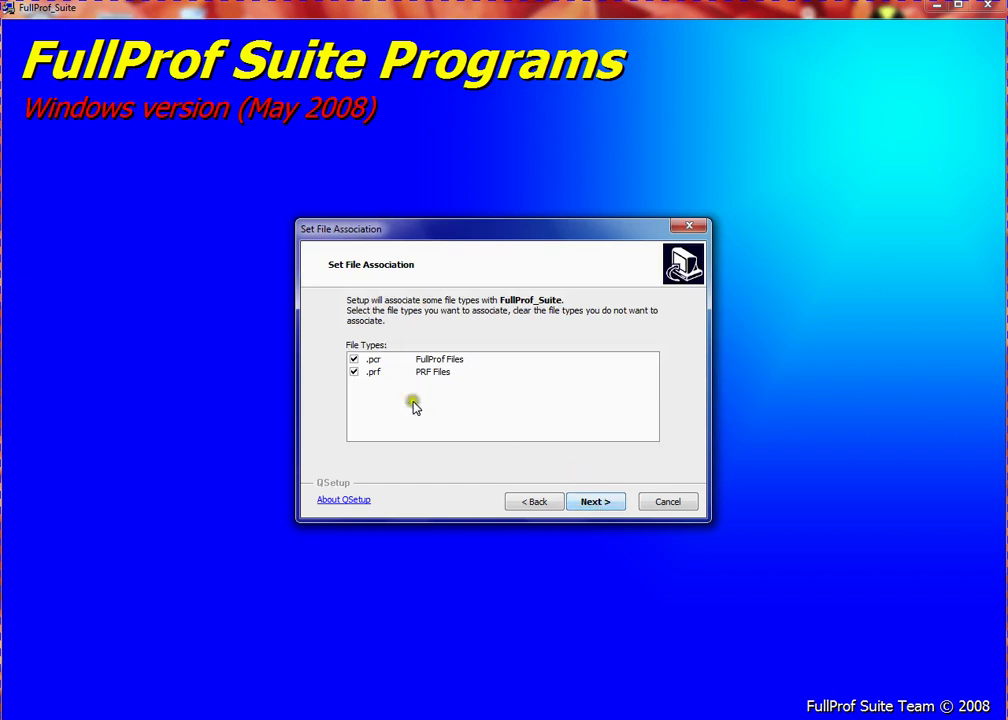
pyautogui.click(603, 509)
pyautogui.click(603, 509)
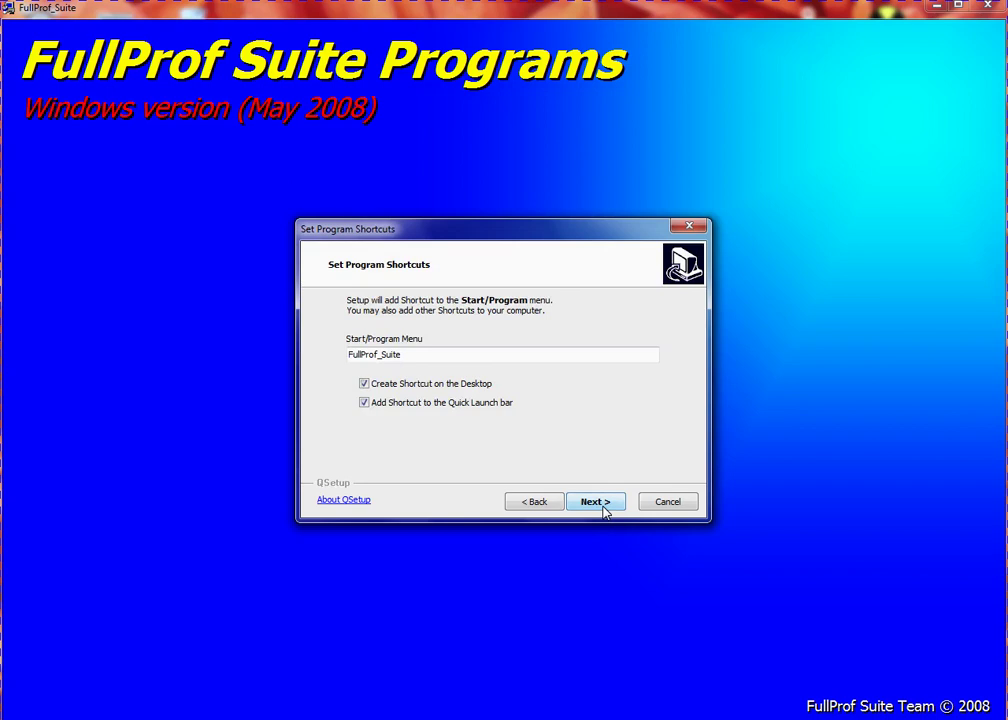
# Exclude the Quick Launch shortcut, keep the desktop shortcut, and start copying the FullProf Suite files.
pyautogui.click(366, 404)
pyautogui.click(594, 500)
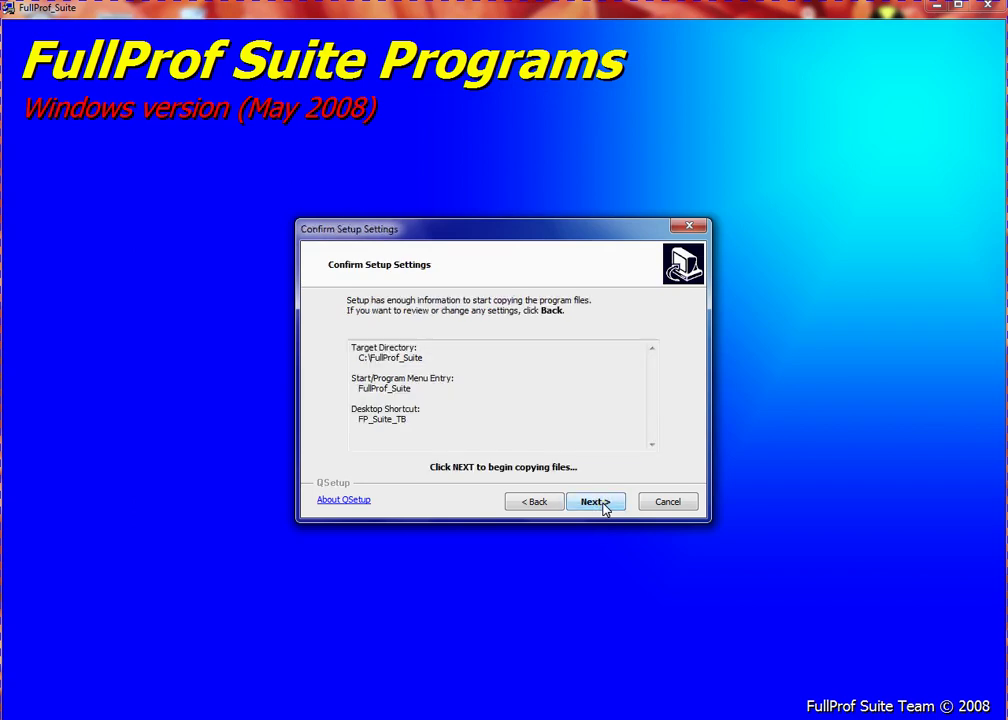
pyautogui.click(603, 507)
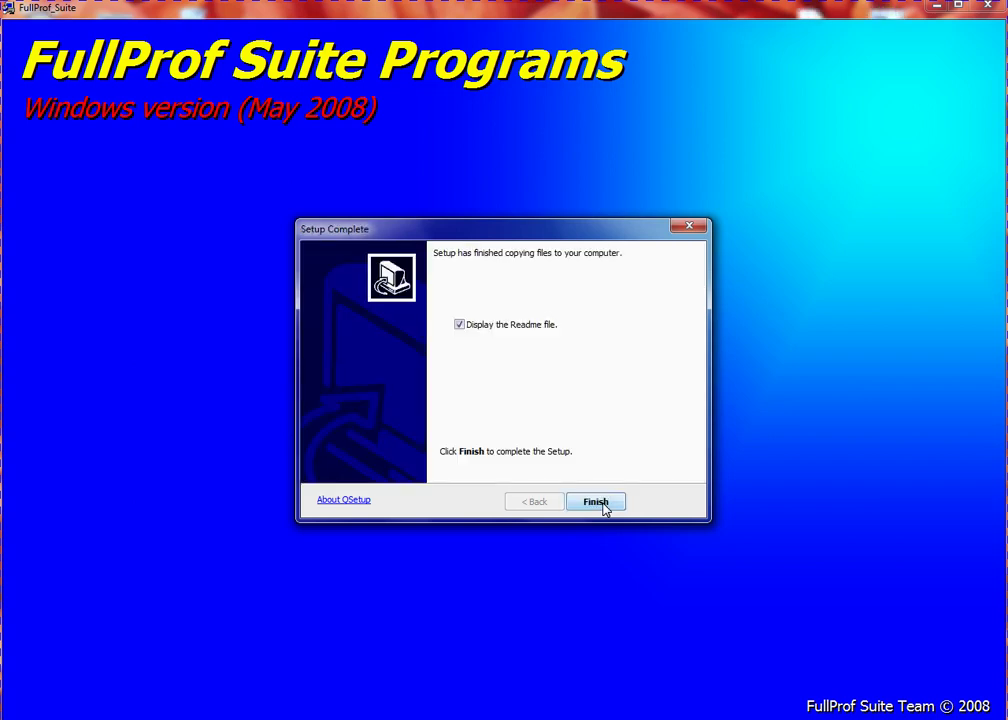
# Finish the FullProf Suite setup, close its Readme, and declare the program correctly installed in the compatibility assistant.
pyautogui.click(596, 503)
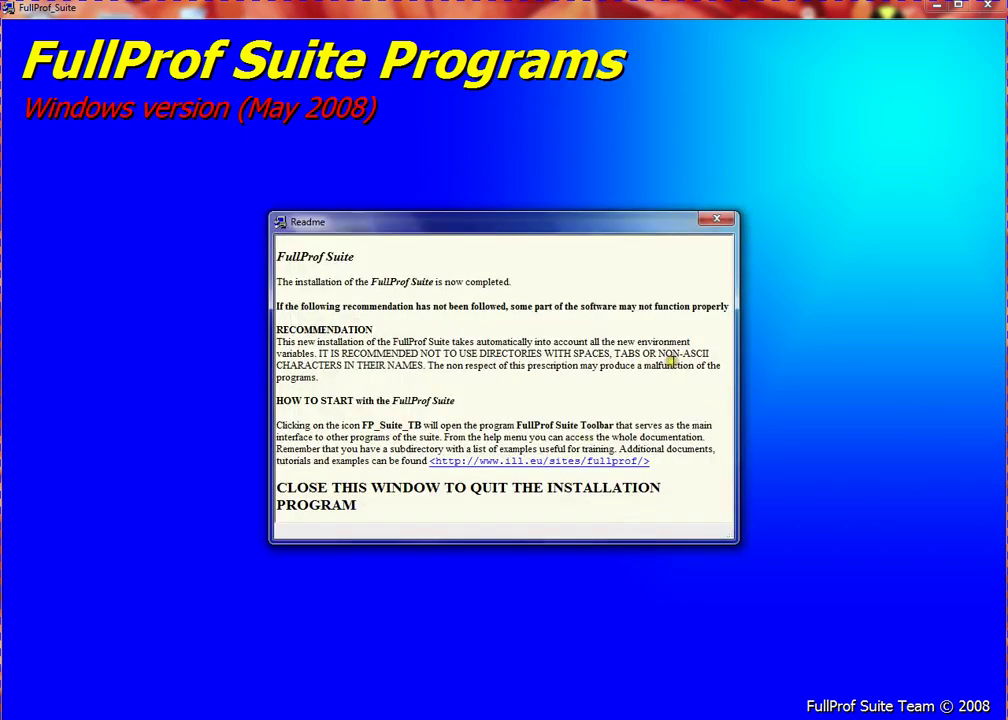
pyautogui.click(718, 222)
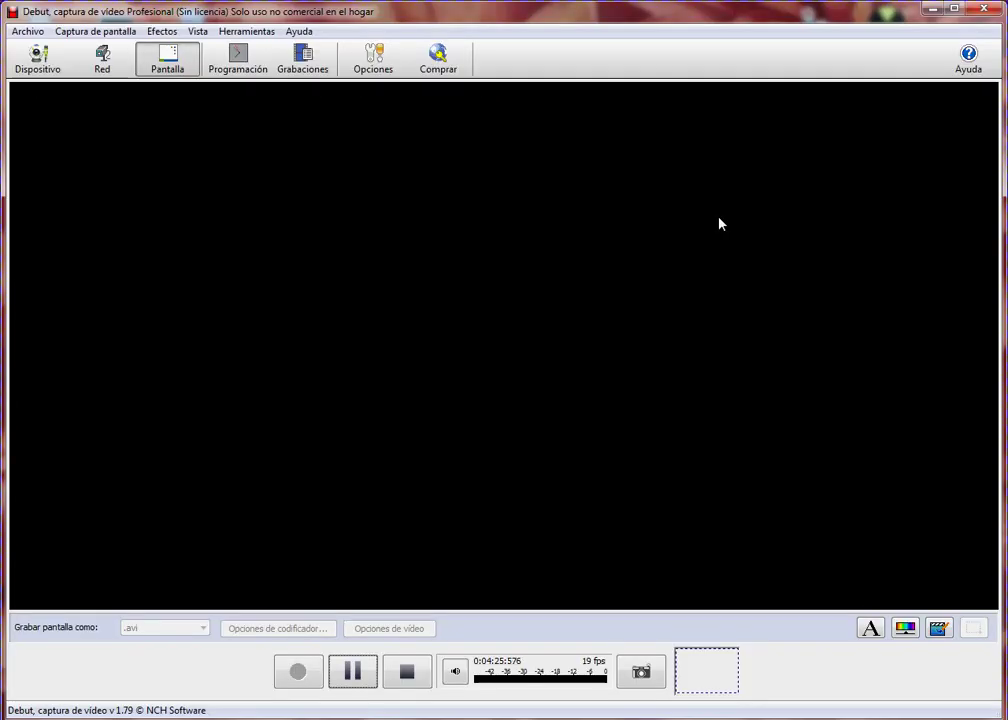
pyautogui.click(931, 8)
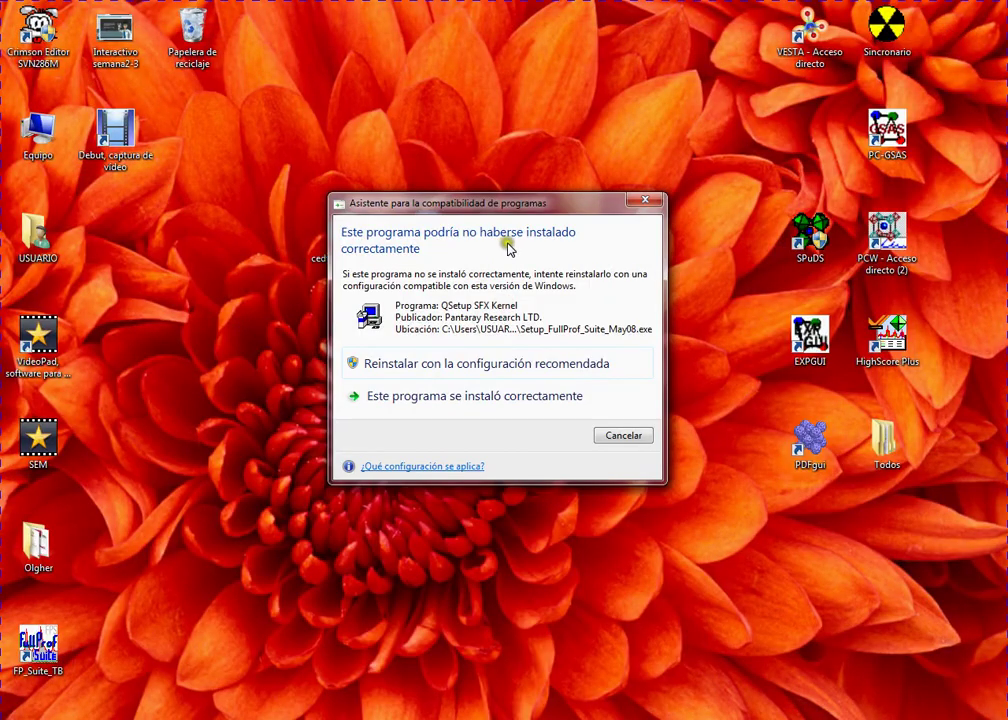
pyautogui.click(502, 396)
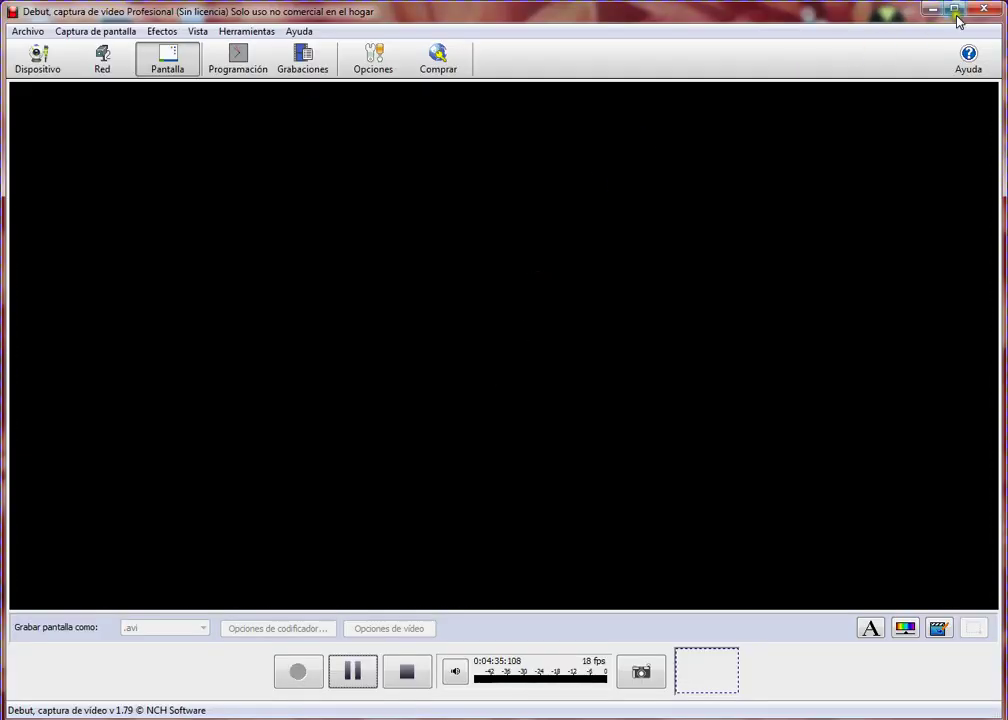
# Extract the convx archive directly onto the desktop and return to the desktop view.
pyautogui.click(935, 10)
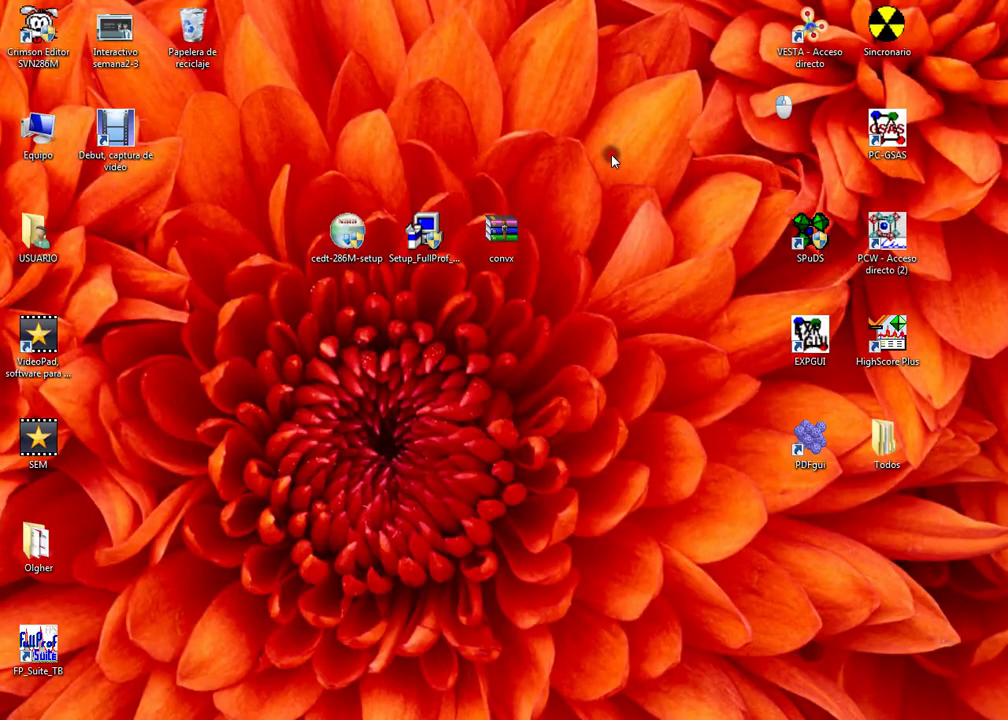
pyautogui.rightClick(497, 240)
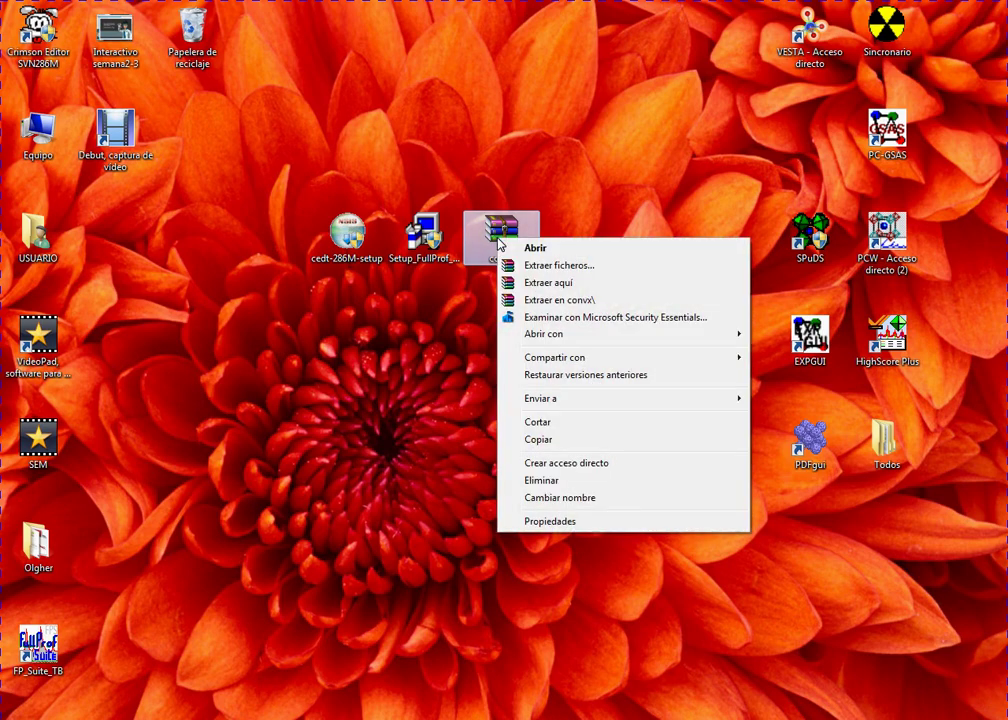
pyautogui.click(567, 283)
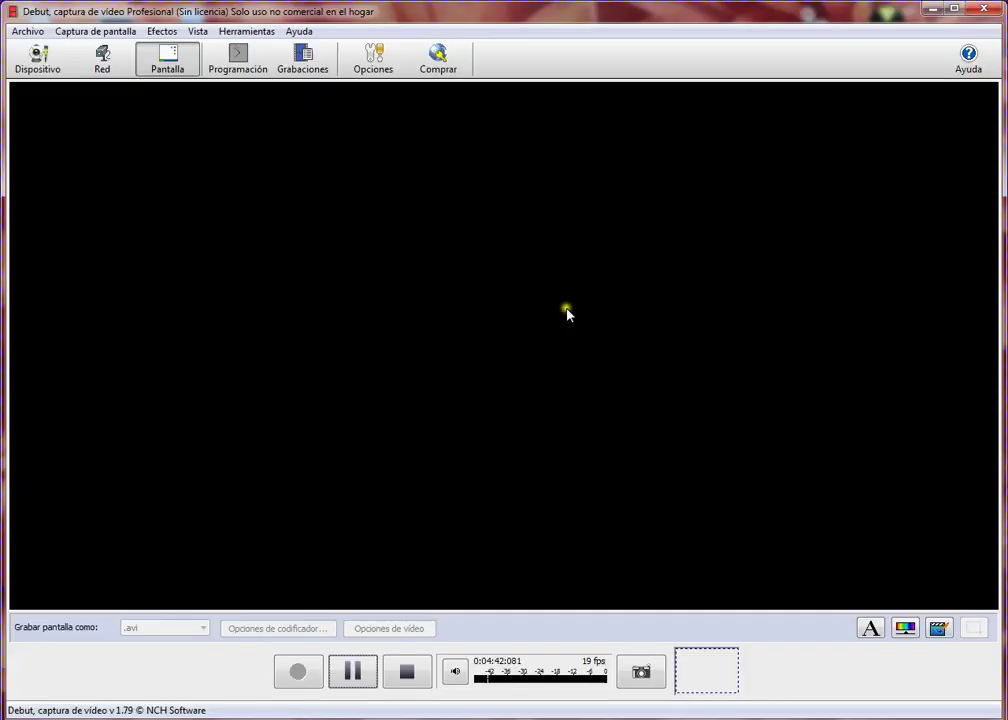
pyautogui.click(935, 10)
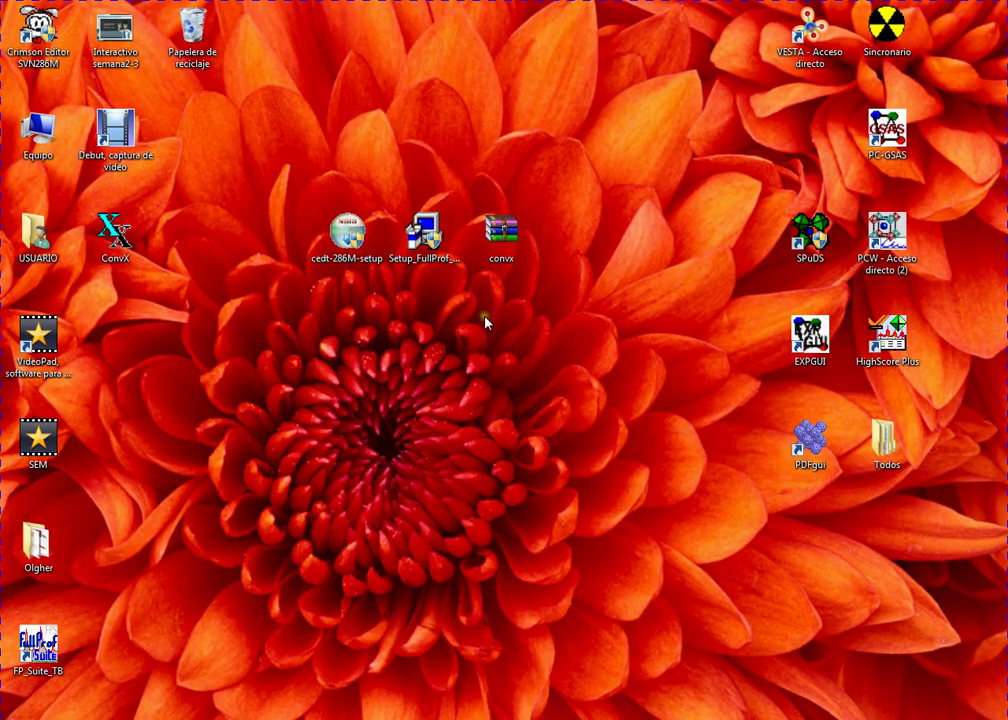
# Arrange the FP_Suite_TB, ConvX and Crimson Editor desktop icons in a row directly beneath the three installer files.
pyautogui.moveTo(125, 233); pyautogui.dragTo(432, 340)
pyautogui.moveTo(57, 648); pyautogui.dragTo(365, 343)
pyautogui.moveTo(3, 25); pyautogui.dragTo(466, 338)
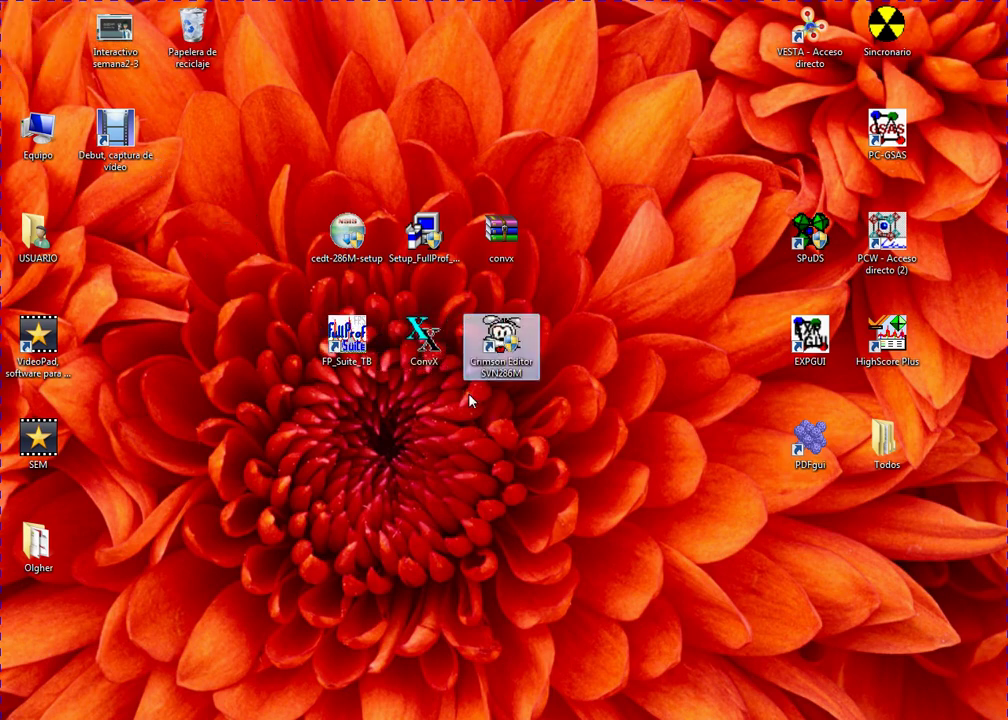
# Launch the FullProf Suite ToolBar from its desktop shortcut and move its window to just above the installer icons.
pyautogui.click(365, 357)
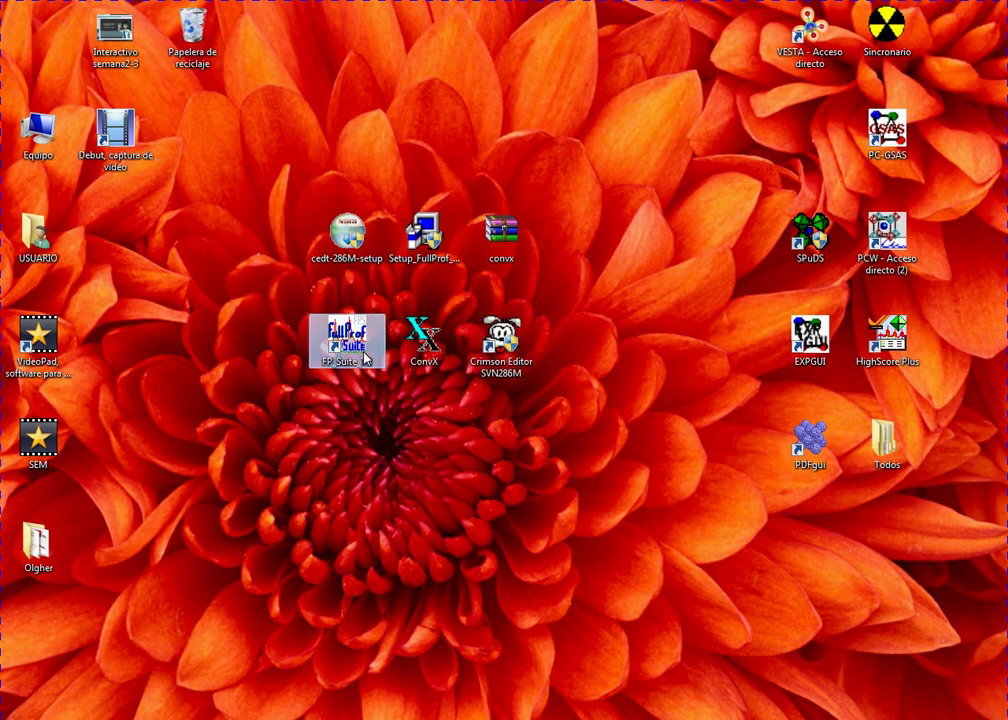
pyautogui.doubleClick(365, 357)
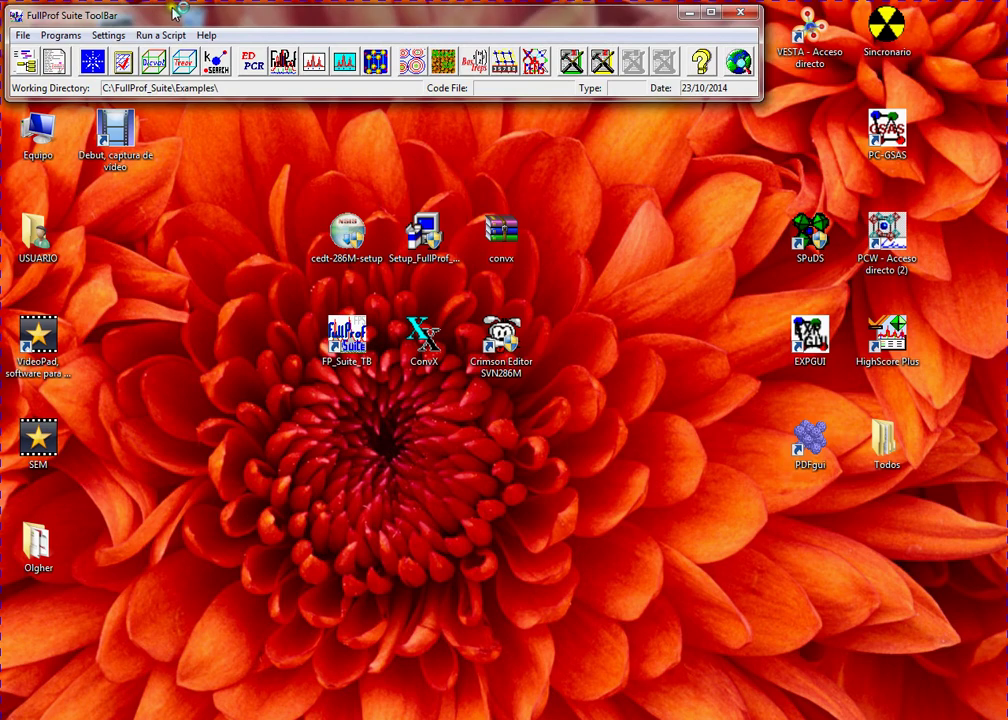
pyautogui.moveTo(175, 12); pyautogui.dragTo(355, 123)
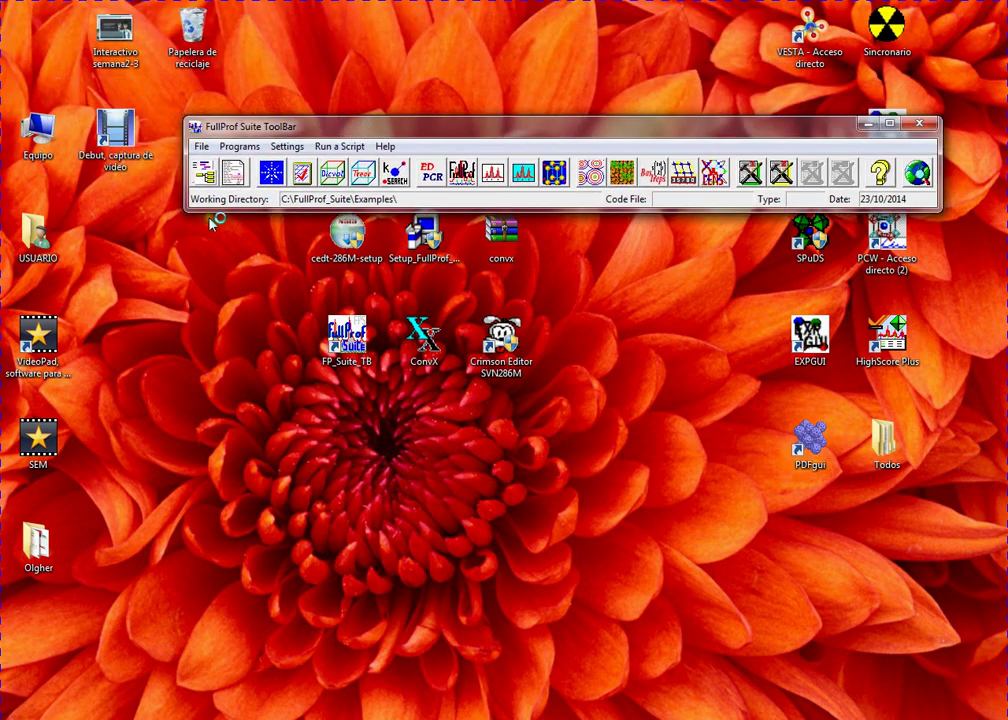
# Set the toolbar's general editor program to the Crimson Editor SVN286M desktop shortcut and accept the settings.
pyautogui.click(290, 147)
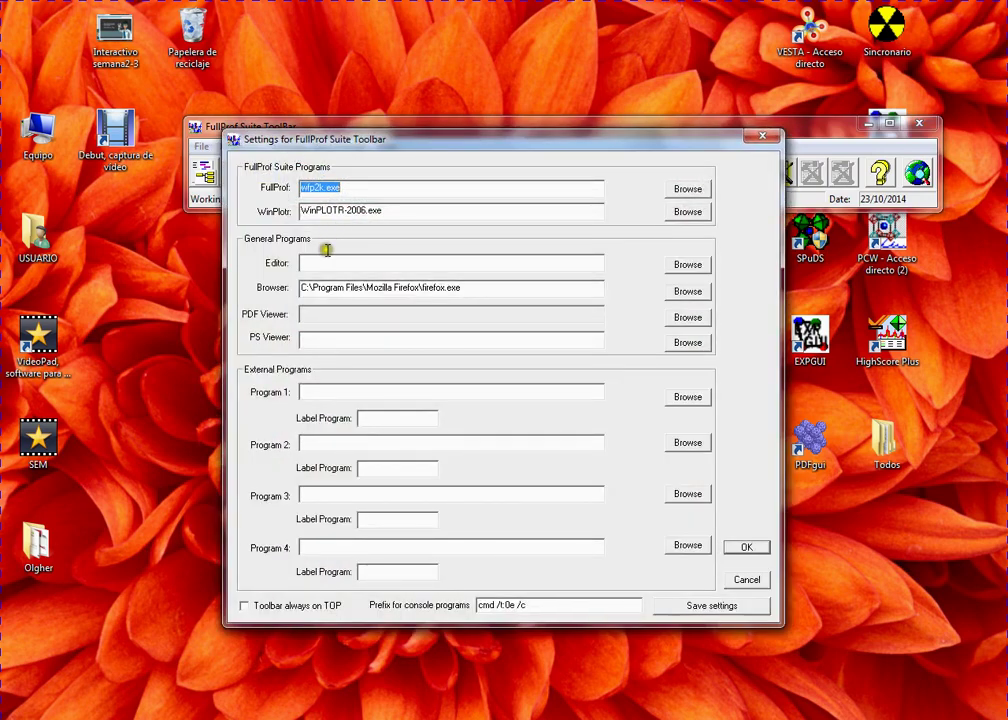
pyautogui.click(313, 262)
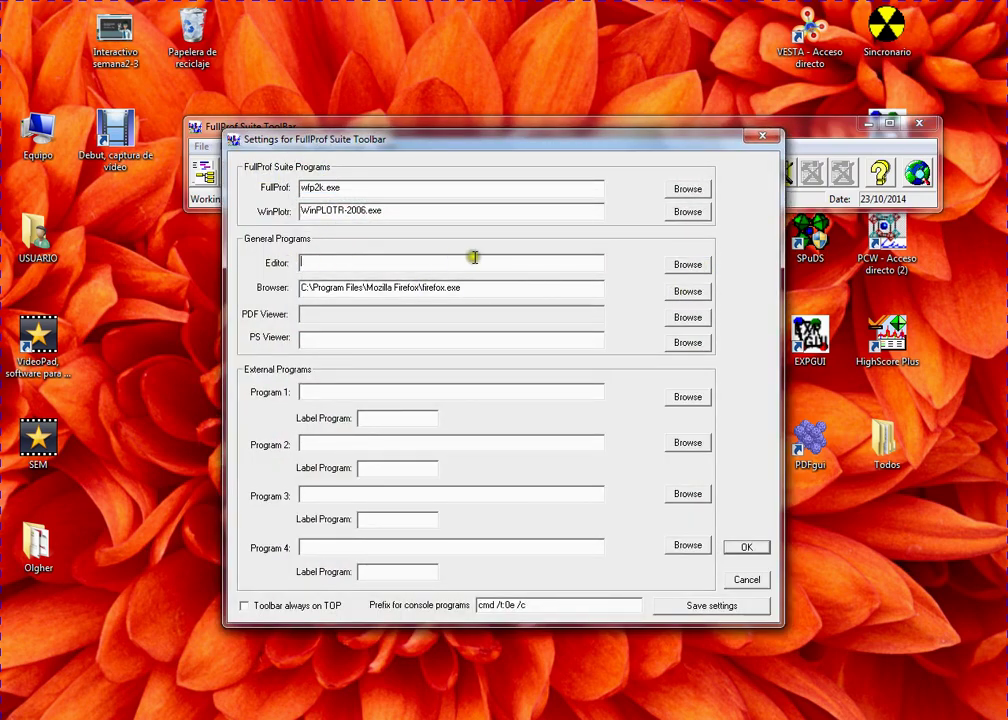
pyautogui.click(690, 264)
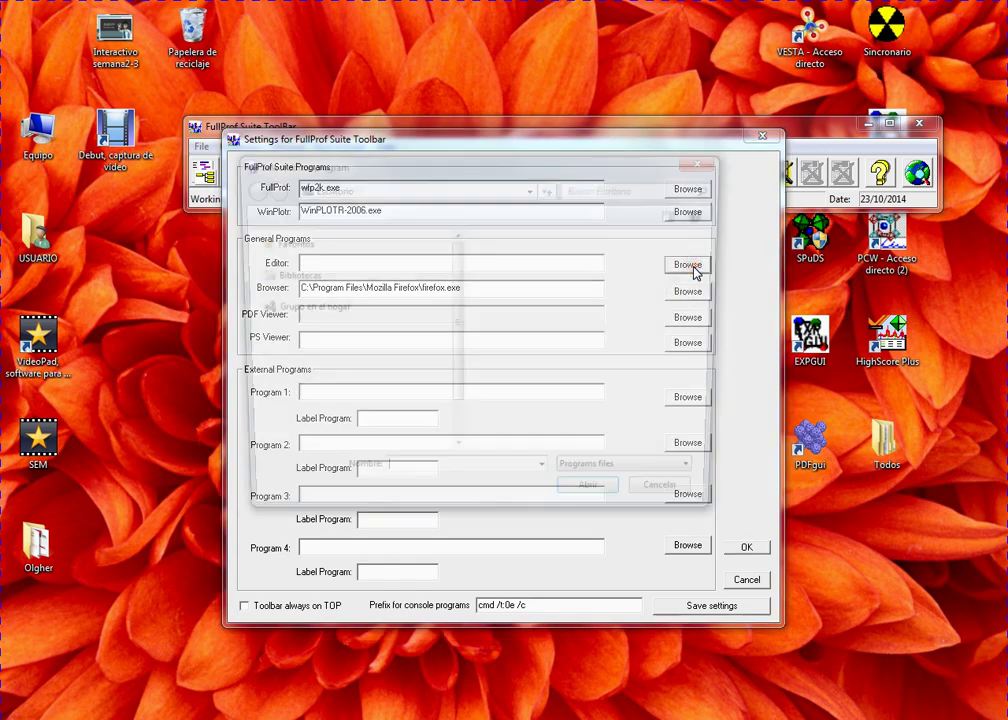
pyautogui.moveTo(720, 266); pyautogui.dragTo(722, 368)
pyautogui.click(612, 370)
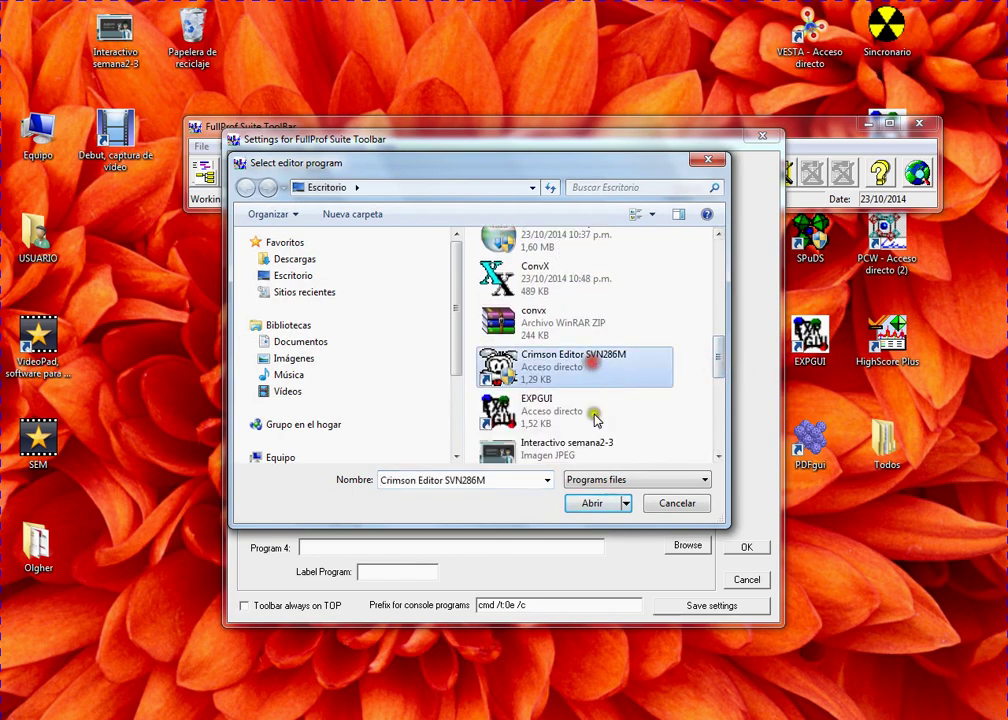
pyautogui.click(593, 503)
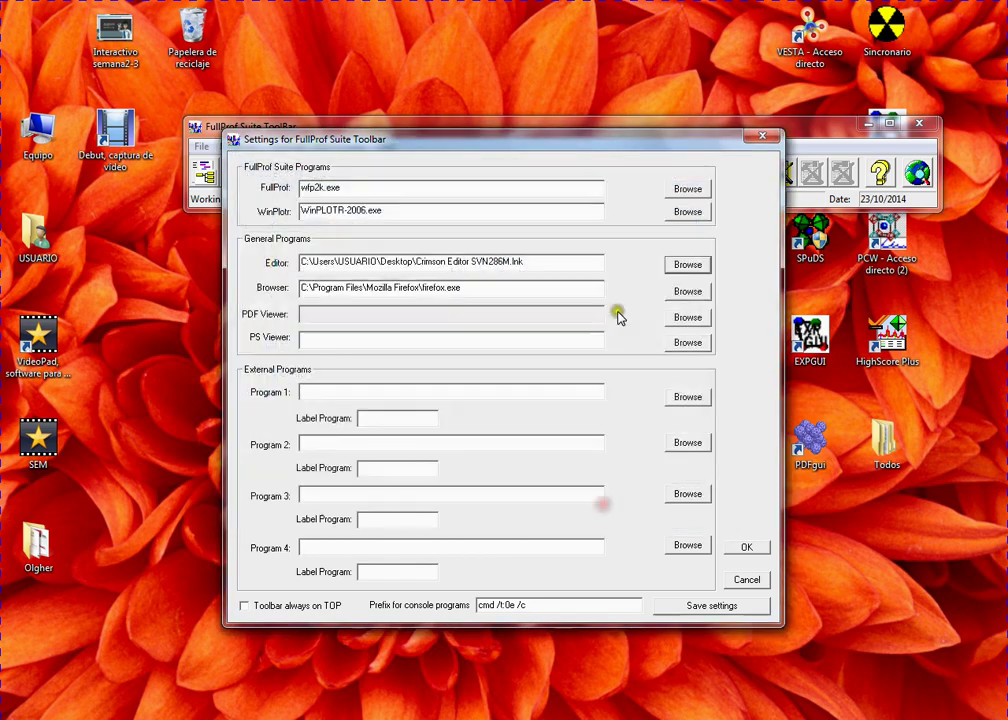
pyautogui.click(748, 548)
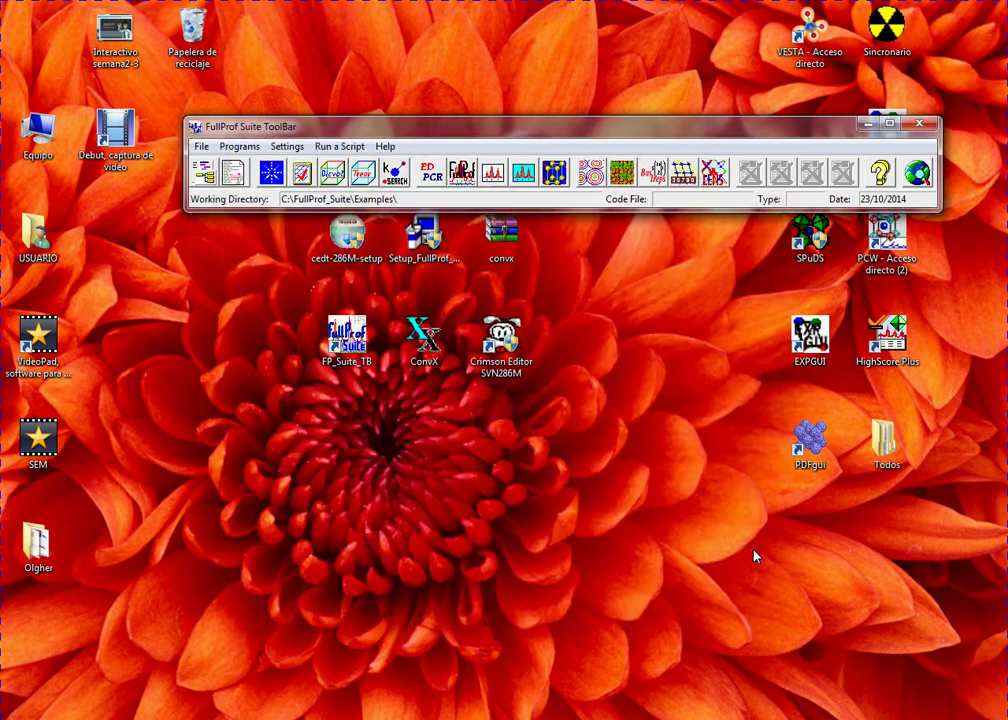
pyautogui.click(234, 174)
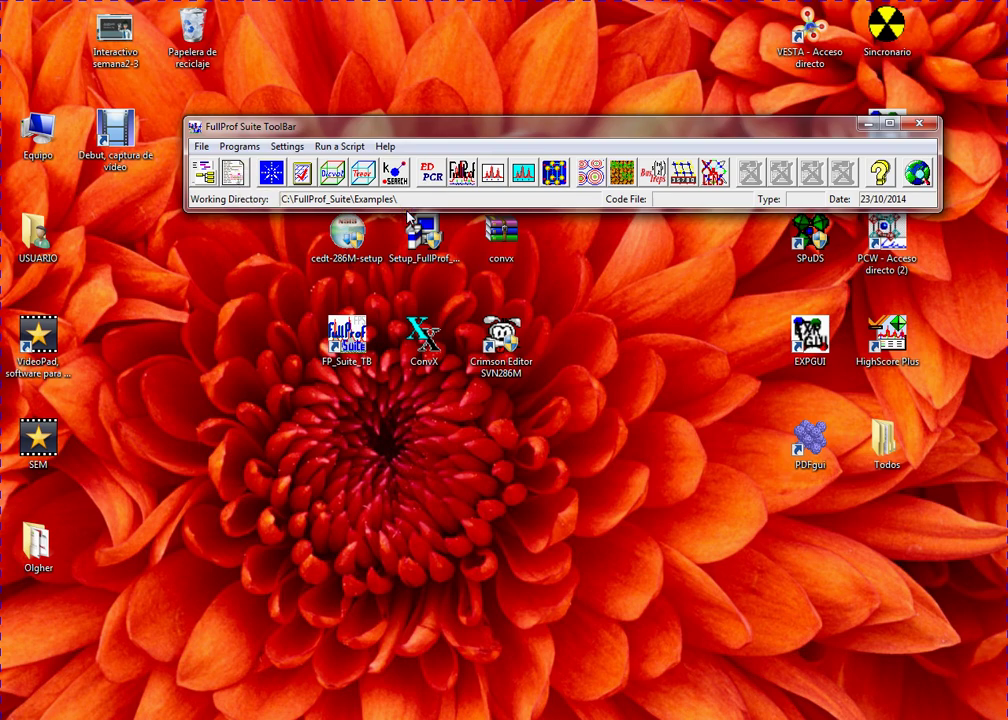
pyautogui.moveTo(447, 130); pyautogui.dragTo(357, 176)
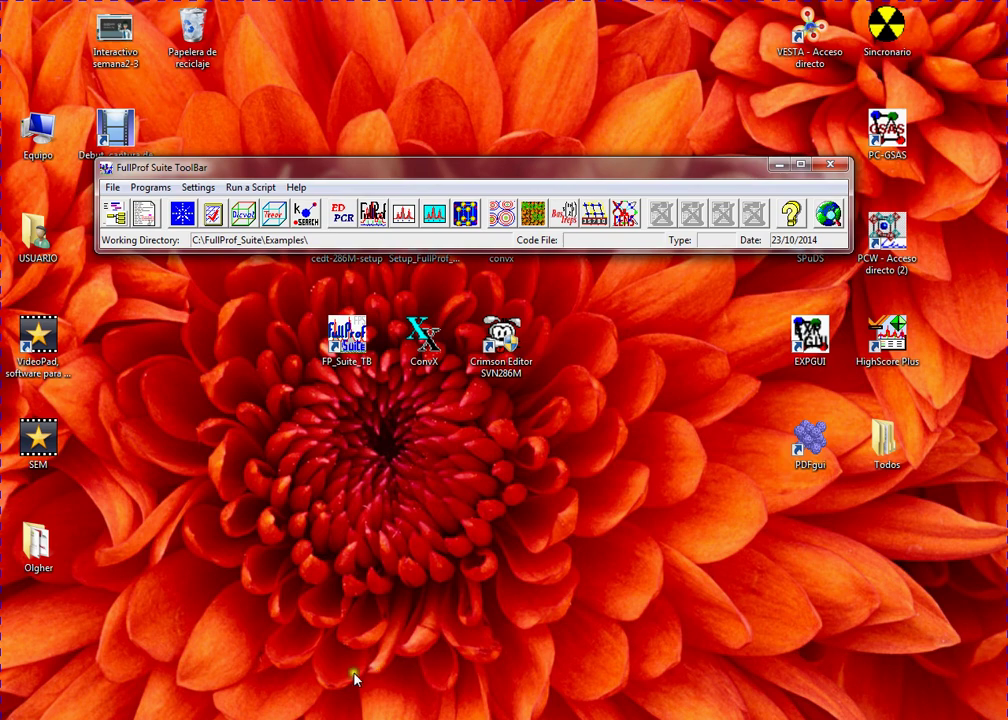
pyautogui.moveTo(315, 712)
pyautogui.click(315, 645)
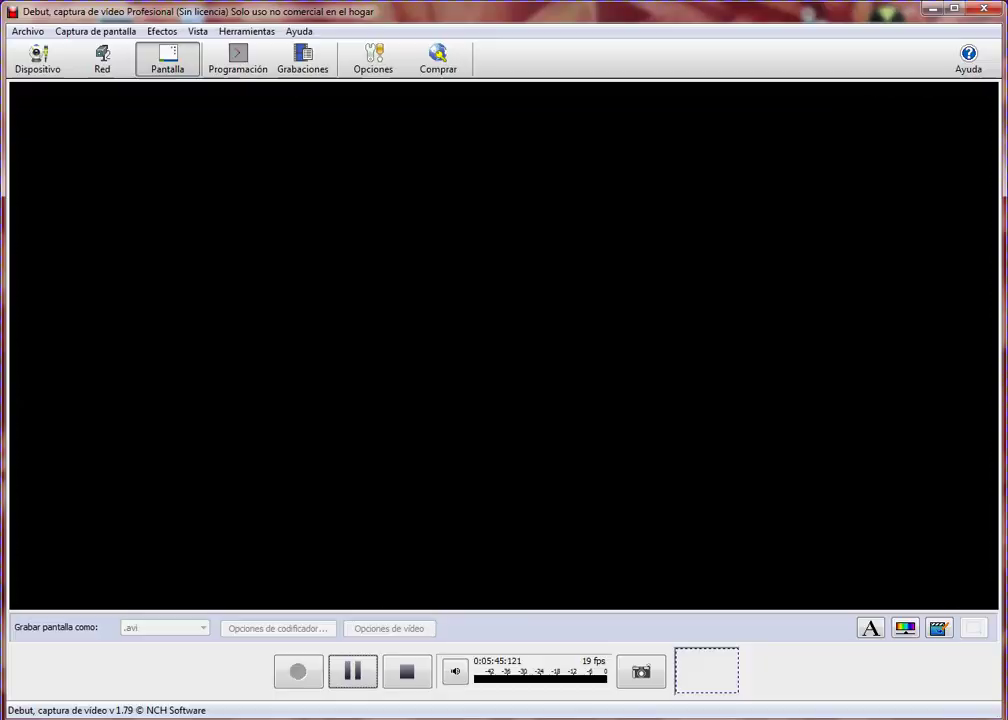